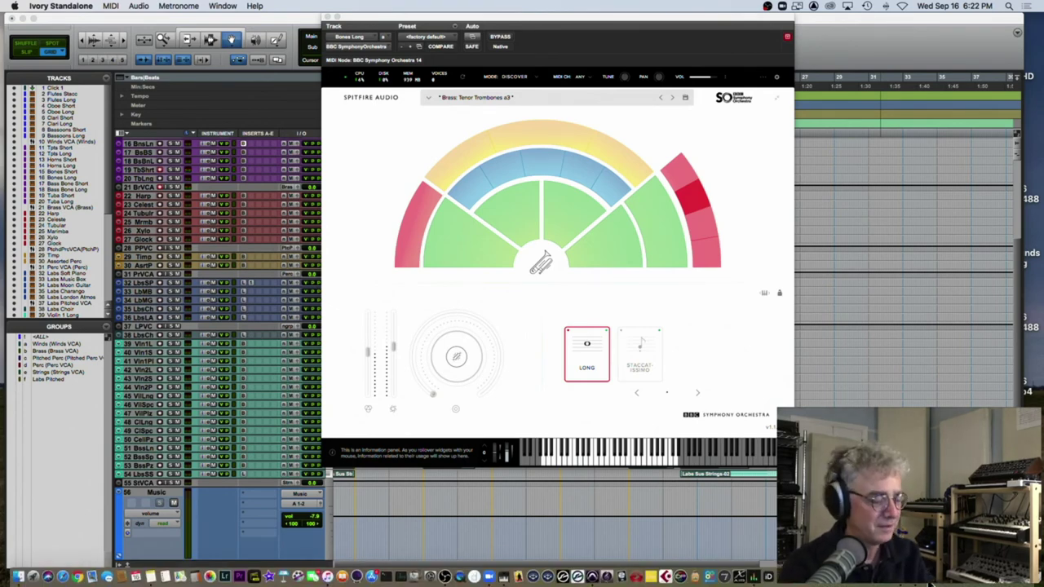
# Switch to Pro Tools, record-enable the Tuba Long track and close the Bones Long instrument window.
pyautogui.click(605, 477)
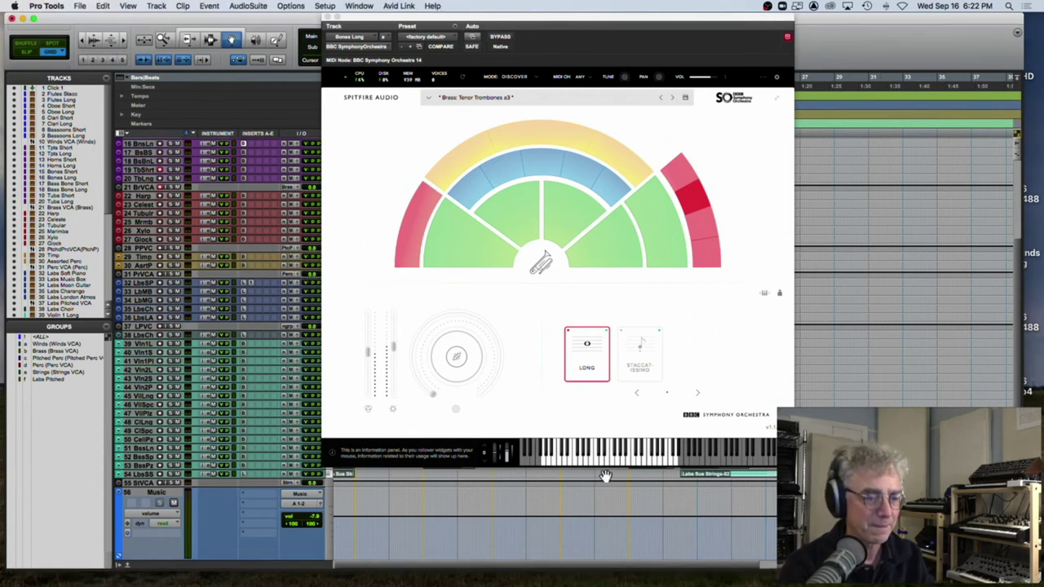
pyautogui.click(581, 351)
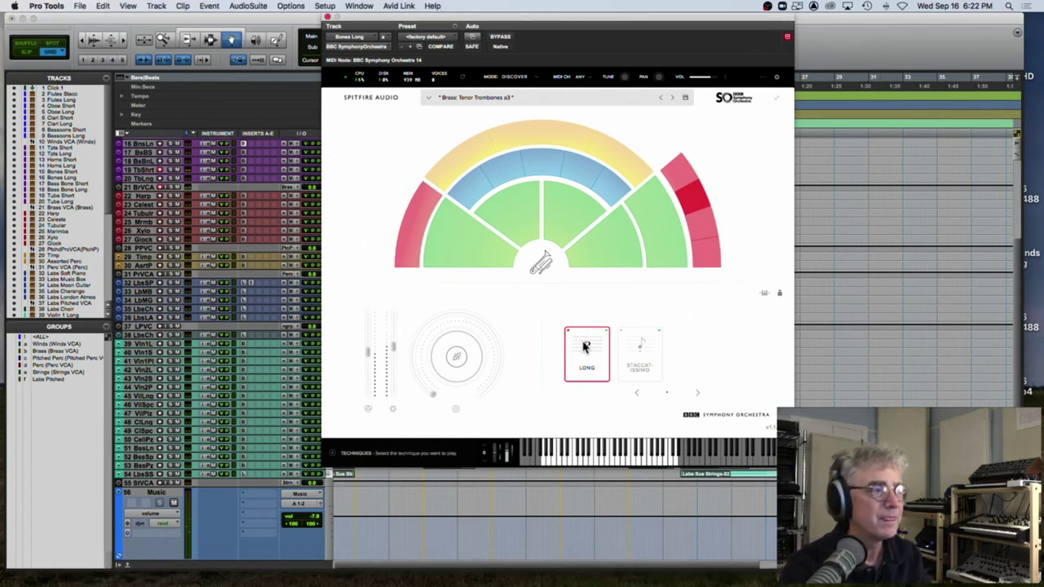
pyautogui.click(161, 181)
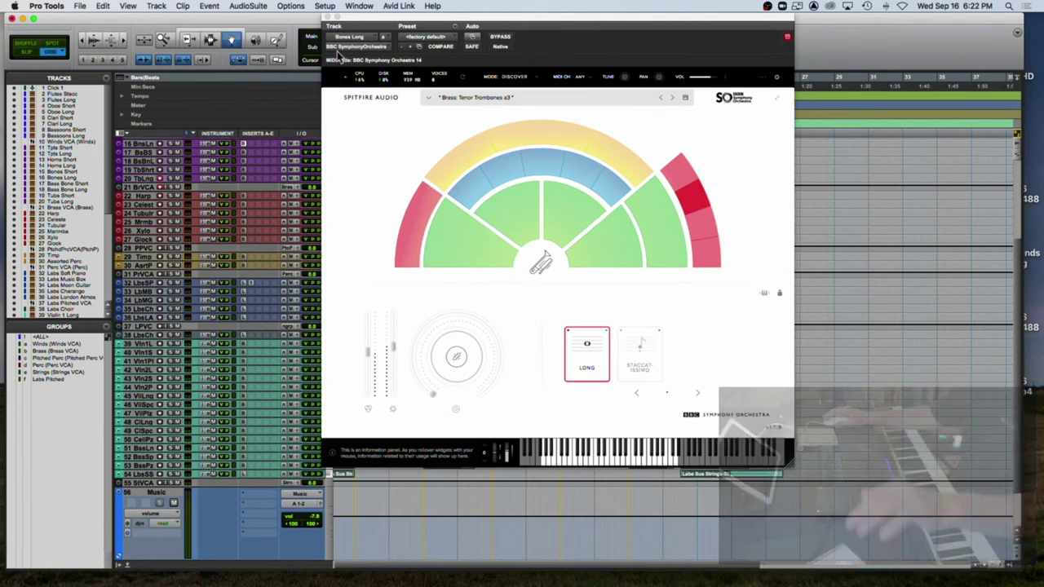
pyautogui.click(330, 22)
# Play the session from just before the Open marker through the end of the Outro-Tag section, and stop playback.
pyautogui.click(342, 119)
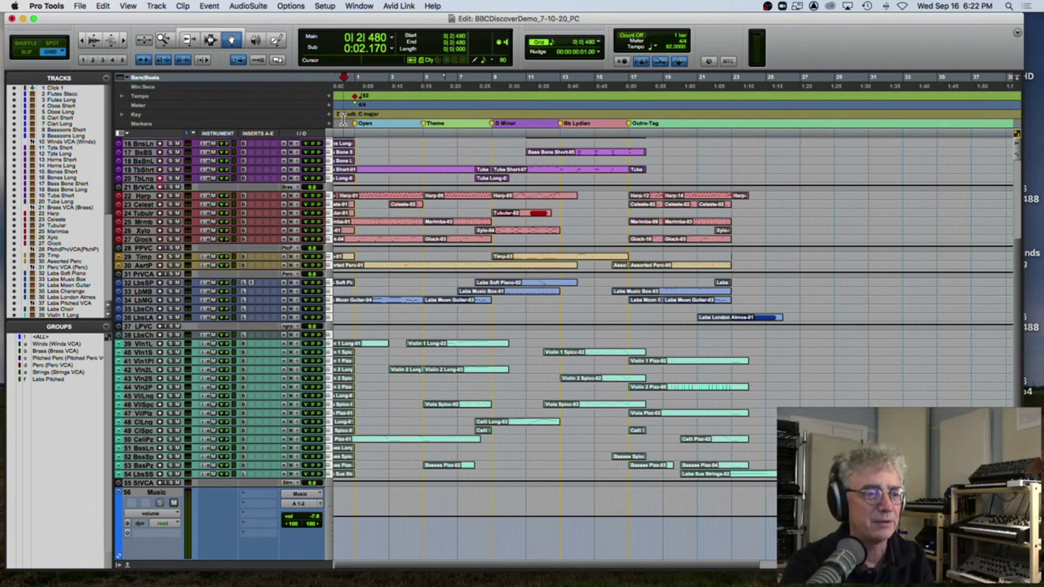
pyautogui.press('space')
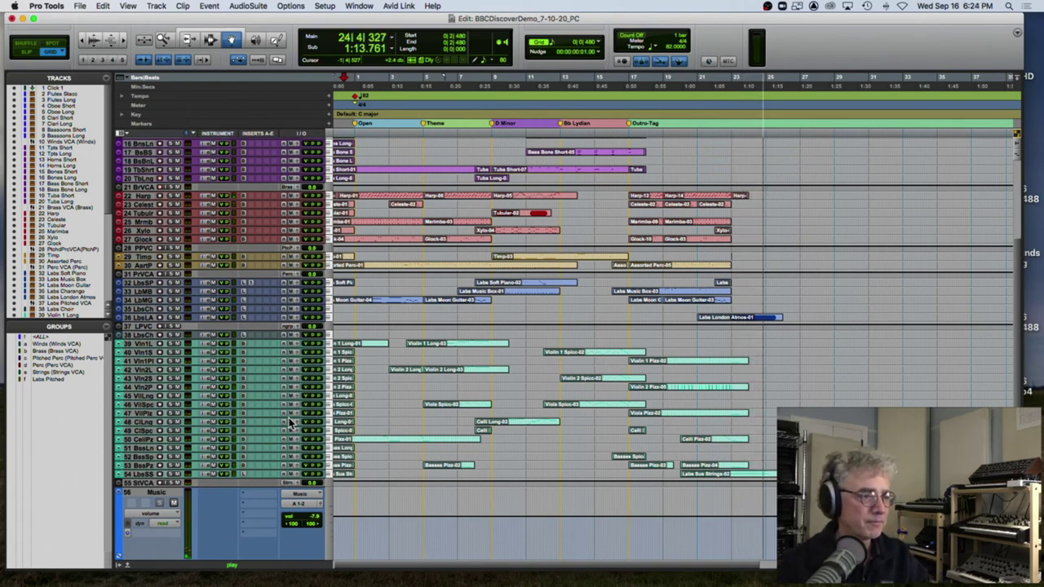
pyautogui.press('space')
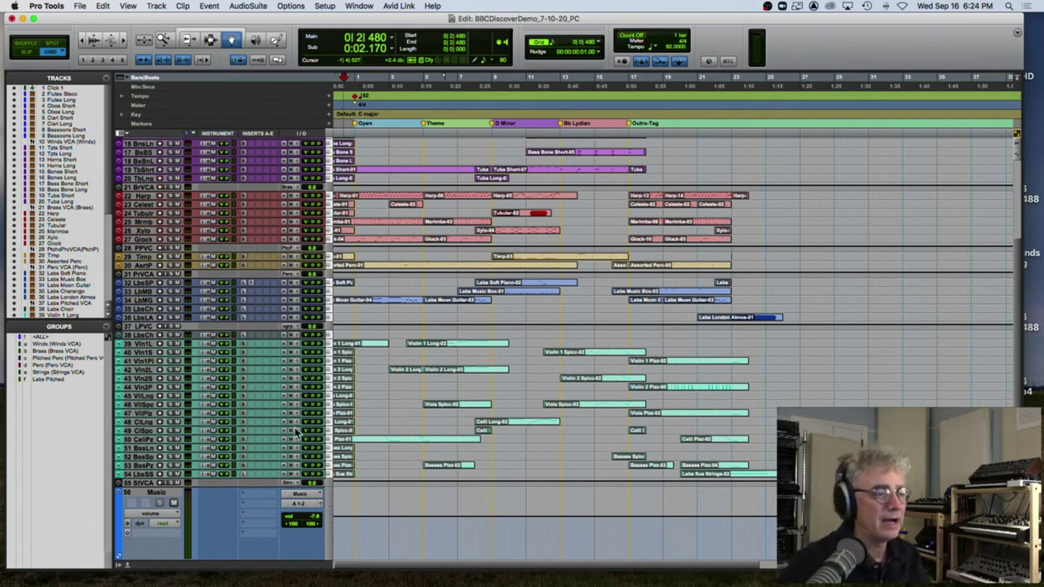
# Raise the Music track's volume to about -4.8 dB and briefly play back the session.
pyautogui.click(311, 520)
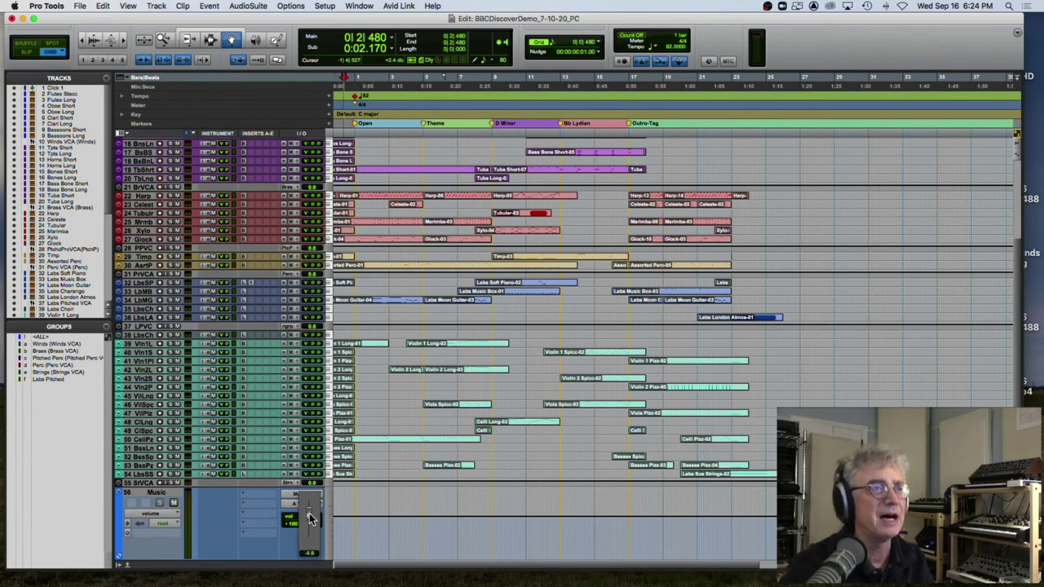
pyautogui.moveTo(310, 519); pyautogui.dragTo(312, 520)
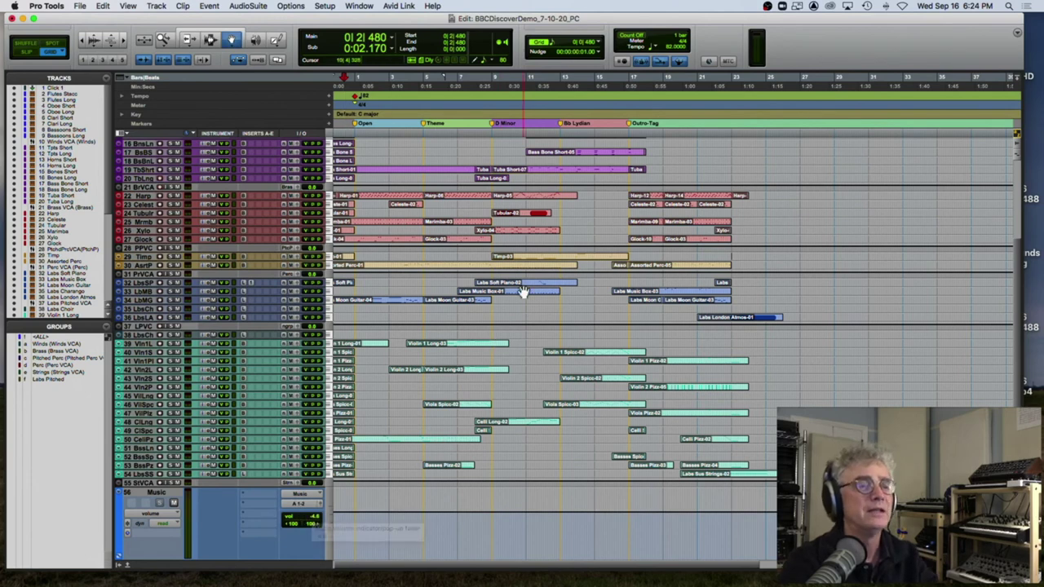
pyautogui.press('space')
pyautogui.press('space')
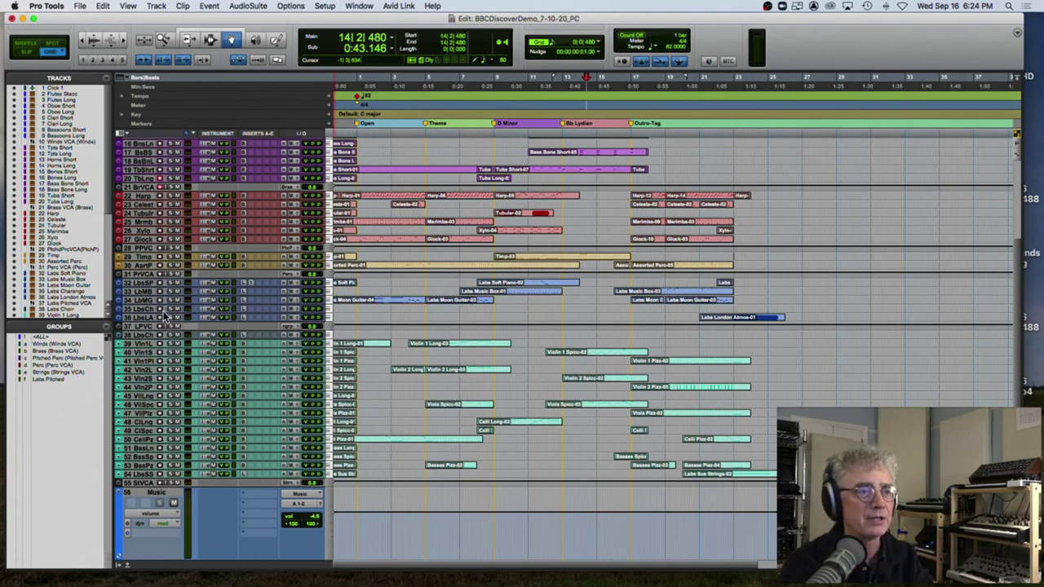
# Save and close the BBCDiscoverDemo_7-10-20_PC session, and open the recent session Upgrading Sounds Film Scoring.
pyautogui.press('shift+super+w')
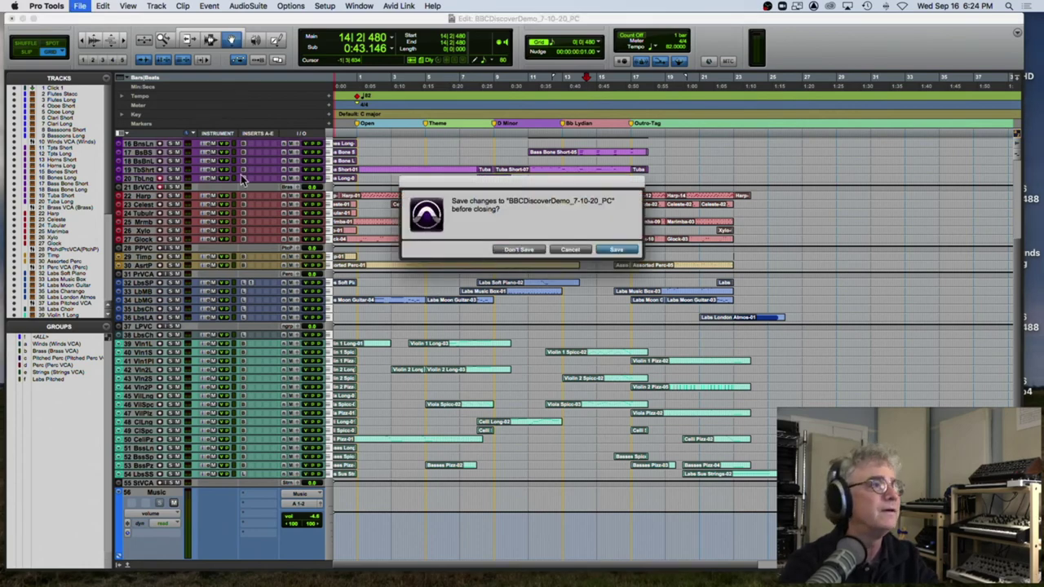
pyautogui.press('Return')
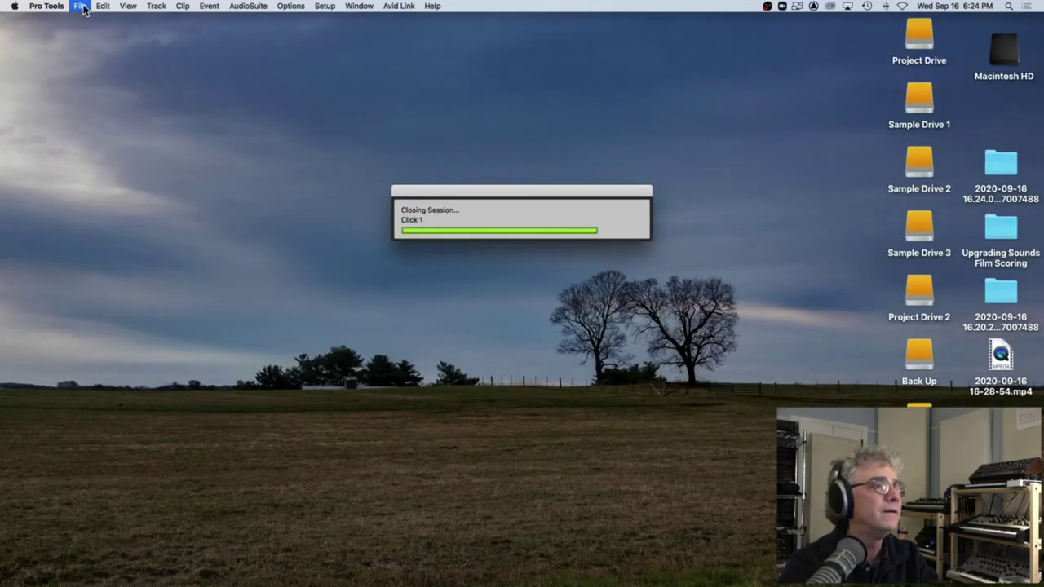
pyautogui.click(82, 7)
pyautogui.moveTo(96, 52)
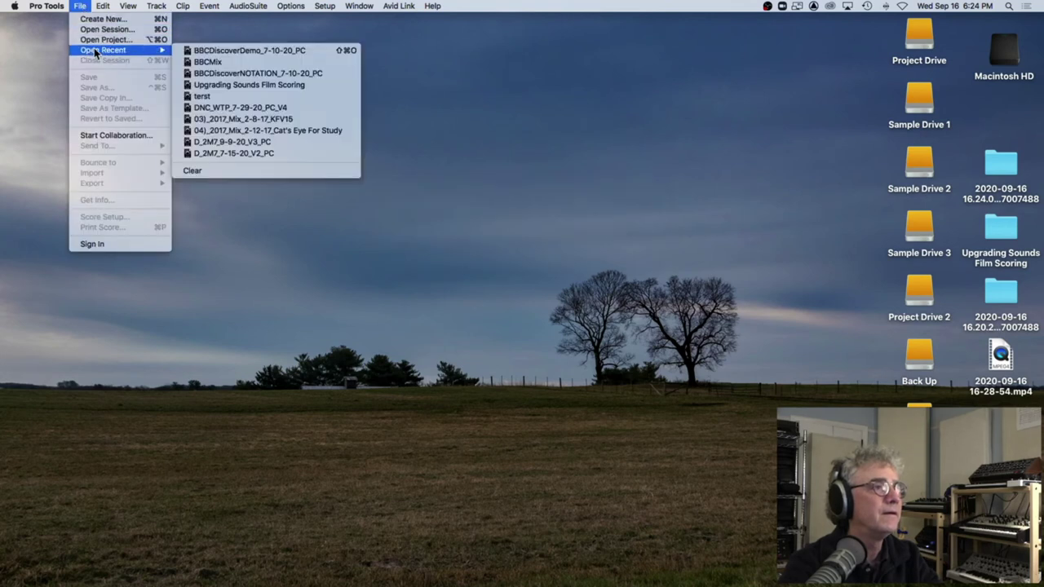
pyautogui.click(205, 87)
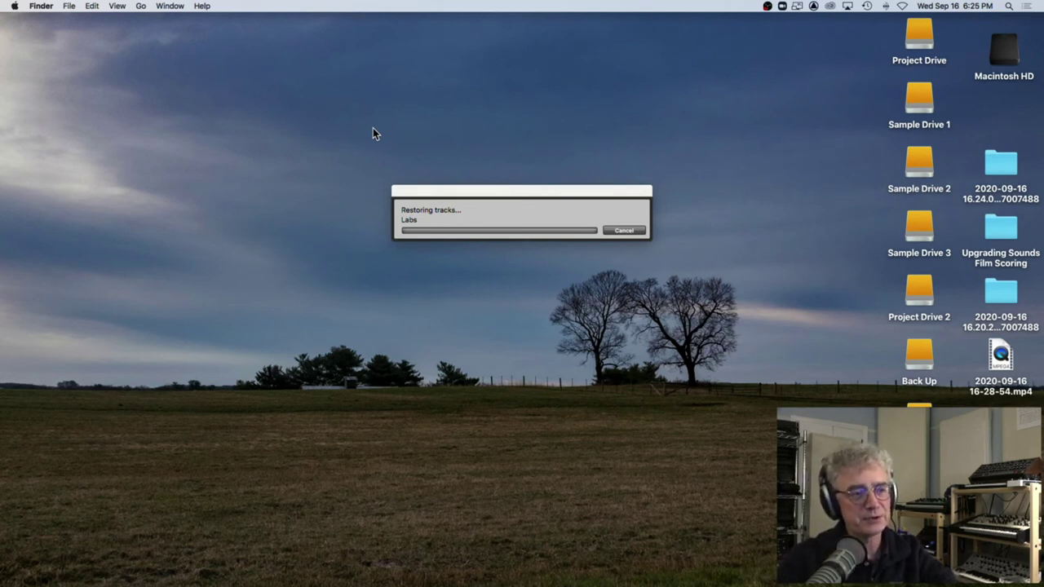
pyautogui.click(439, 201)
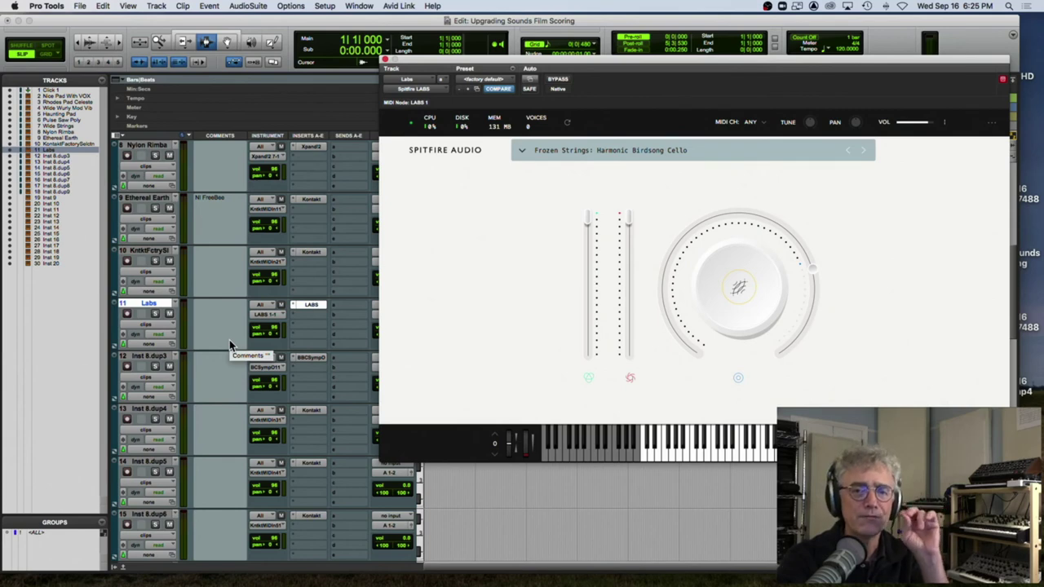
# Record-enable the Labs track and load the Frozen Strings Violin preset from the Strings category in LABS.
pyautogui.click(128, 318)
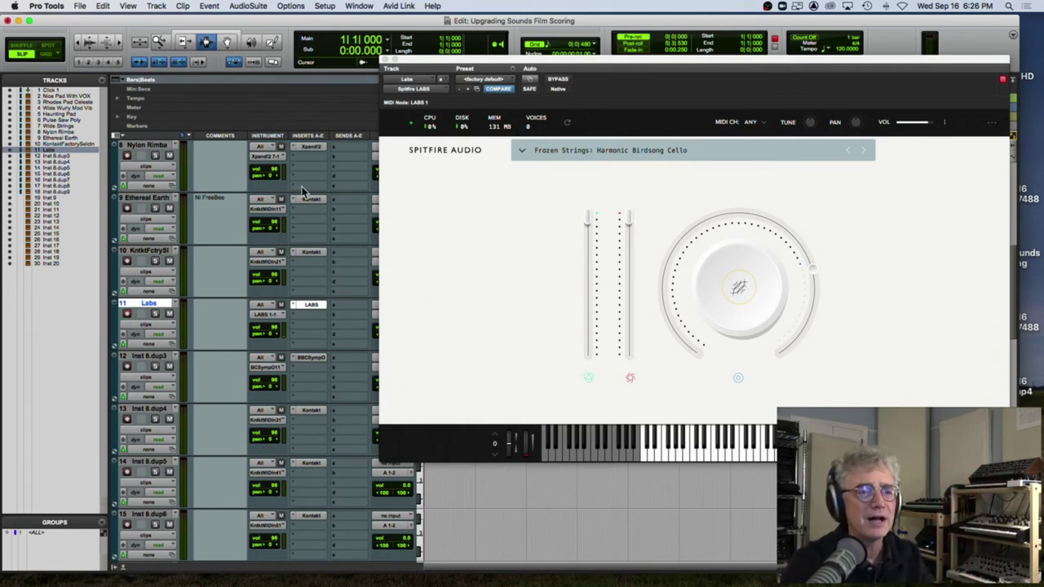
pyautogui.click(563, 154)
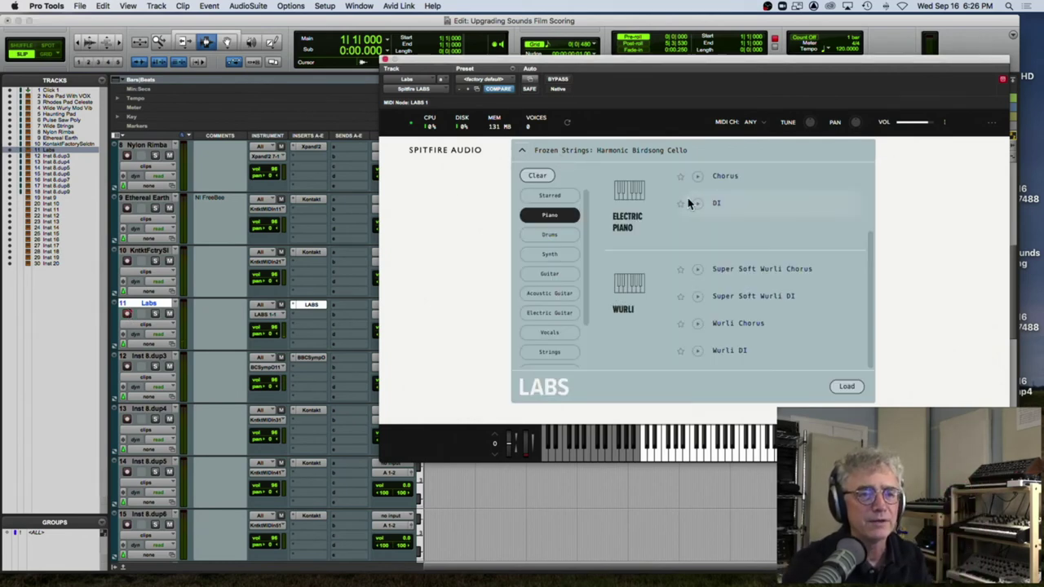
pyautogui.click(557, 350)
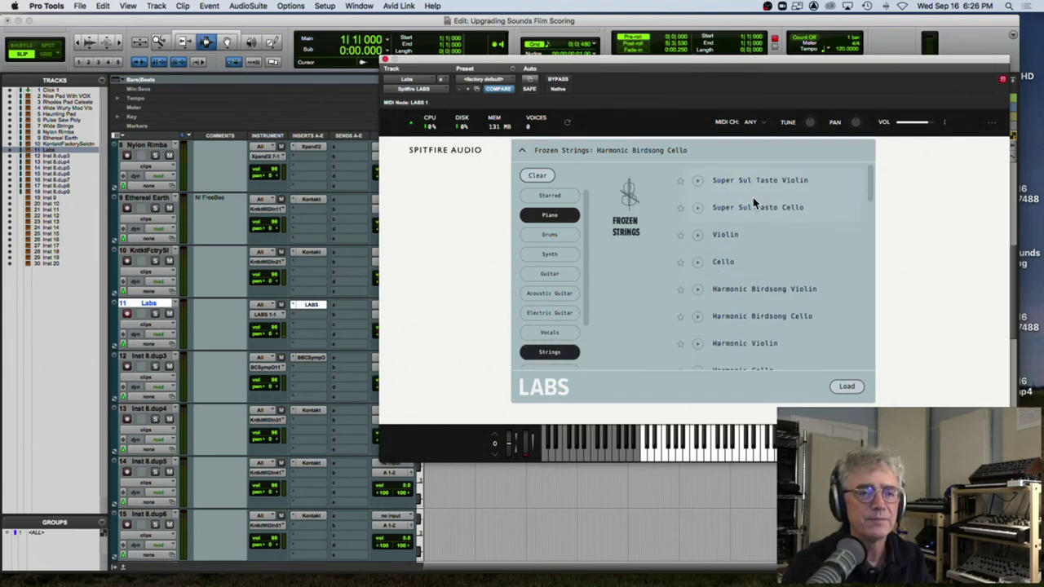
pyautogui.scroll(-3, 783, 269)
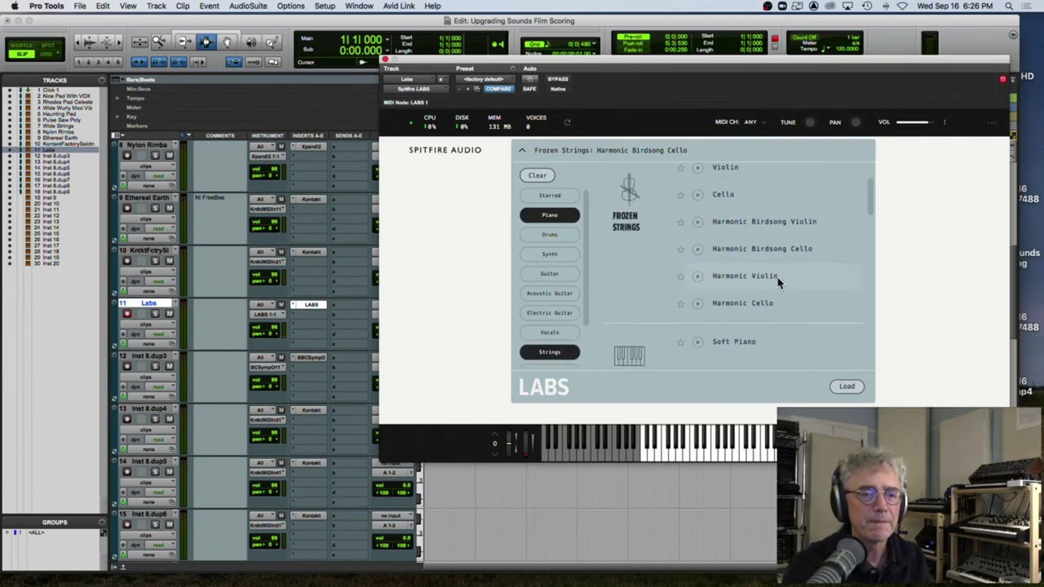
pyautogui.scroll(2, 777, 275)
pyautogui.click(728, 222)
pyautogui.click(847, 387)
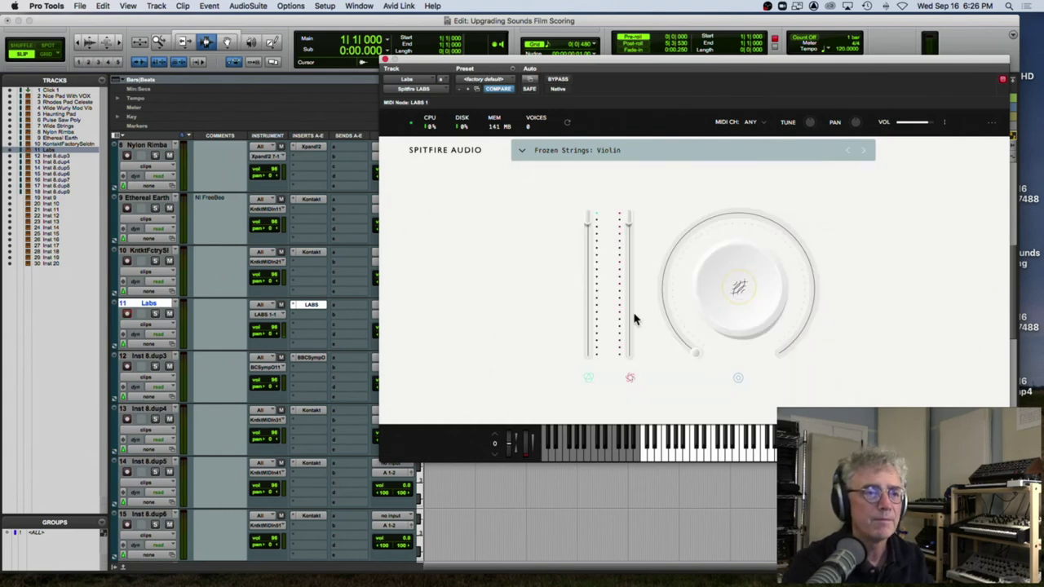
pyautogui.moveTo(635, 320)
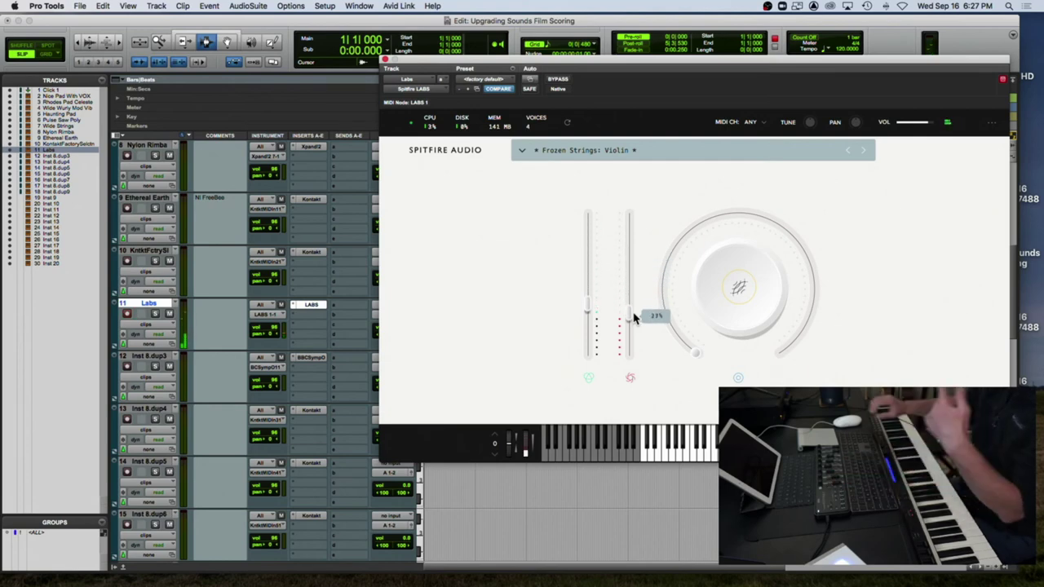
# Filter the LABS presets to Acoustic Guitar only, load Moon Guitar 01 and close the instrument window.
pyautogui.click(718, 153)
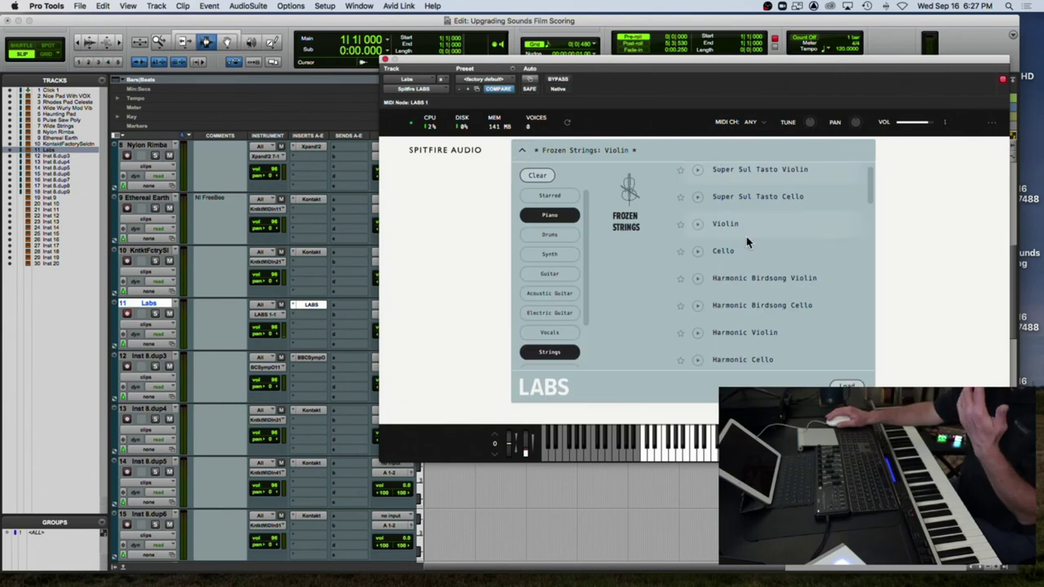
pyautogui.click(557, 294)
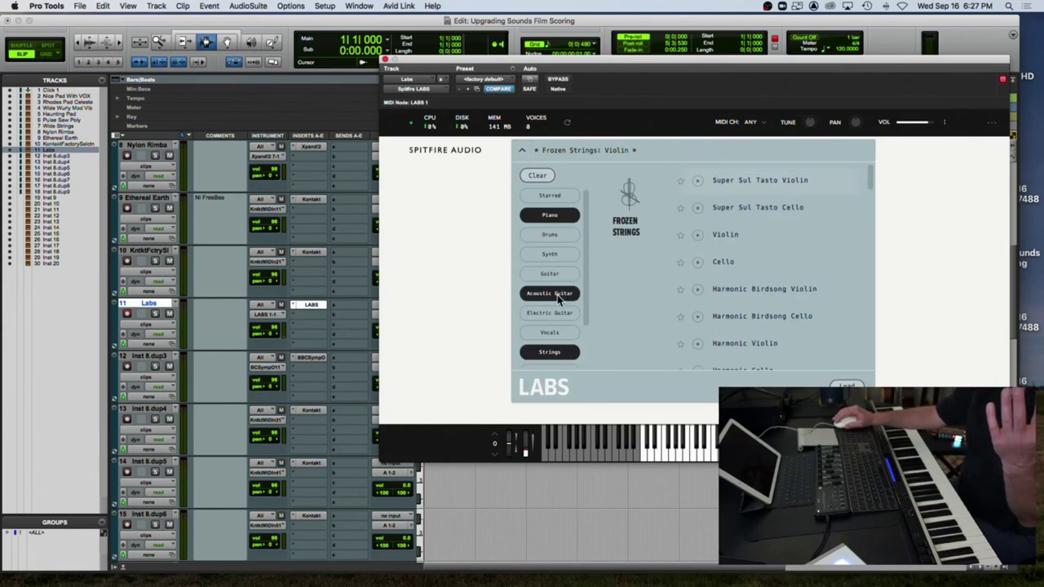
pyautogui.click(556, 216)
pyautogui.click(556, 216)
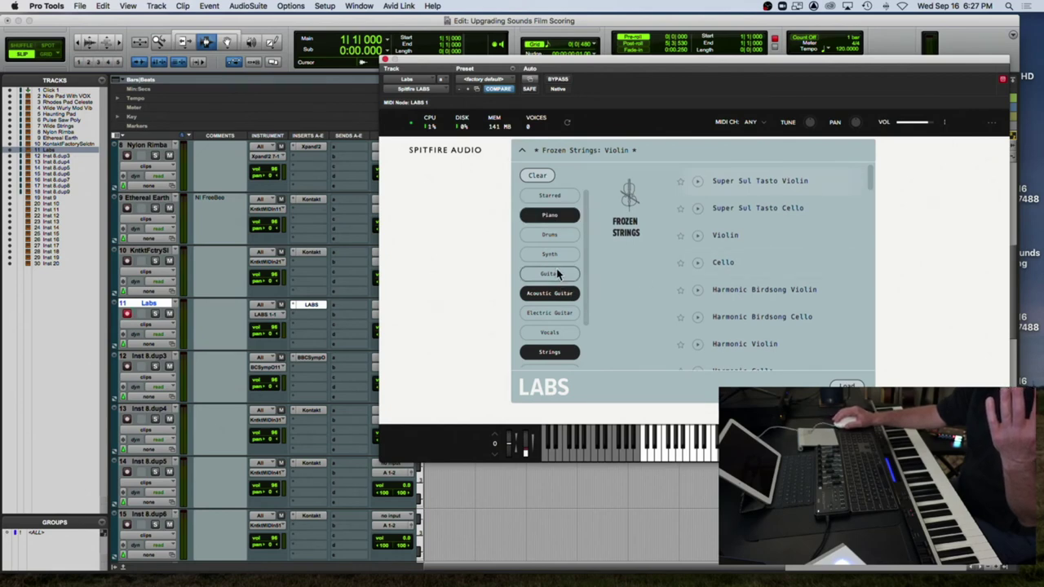
pyautogui.click(550, 215)
pyautogui.click(550, 352)
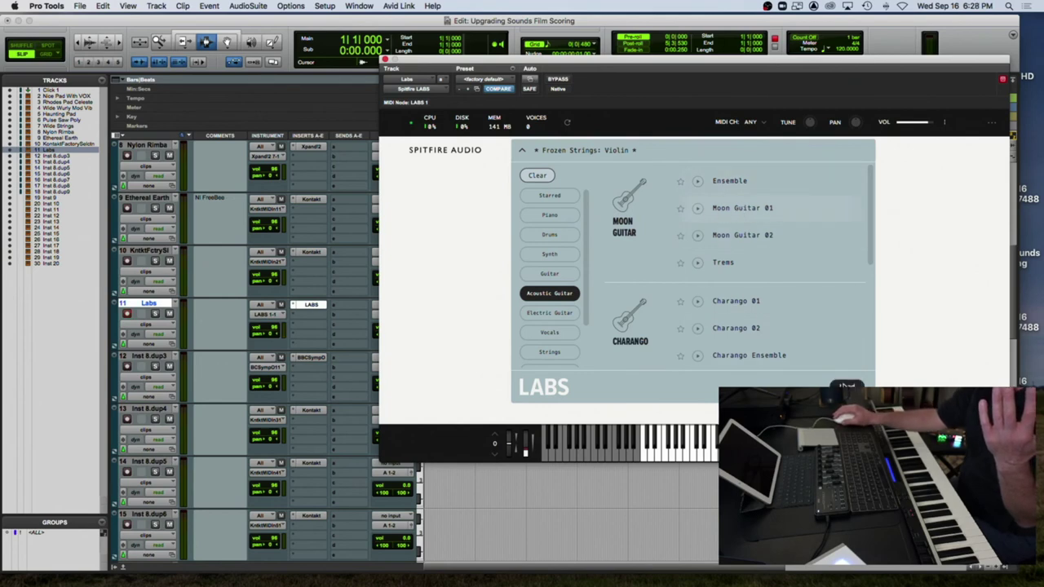
pyautogui.click(846, 386)
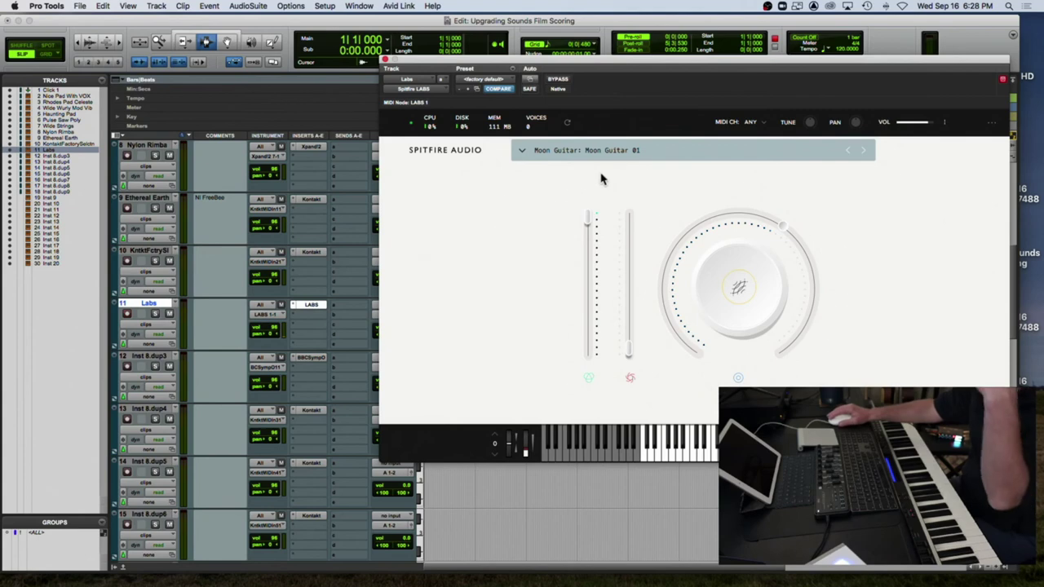
pyautogui.click(385, 60)
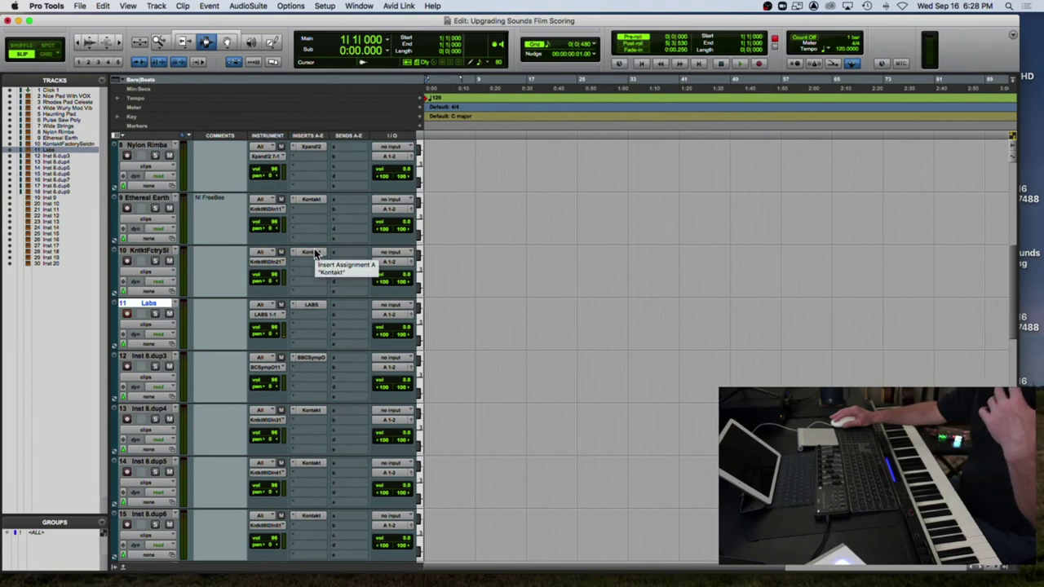
# Open the Kontakt instrument on the Ethereal Earth track and record-enable that track.
pyautogui.click(316, 200)
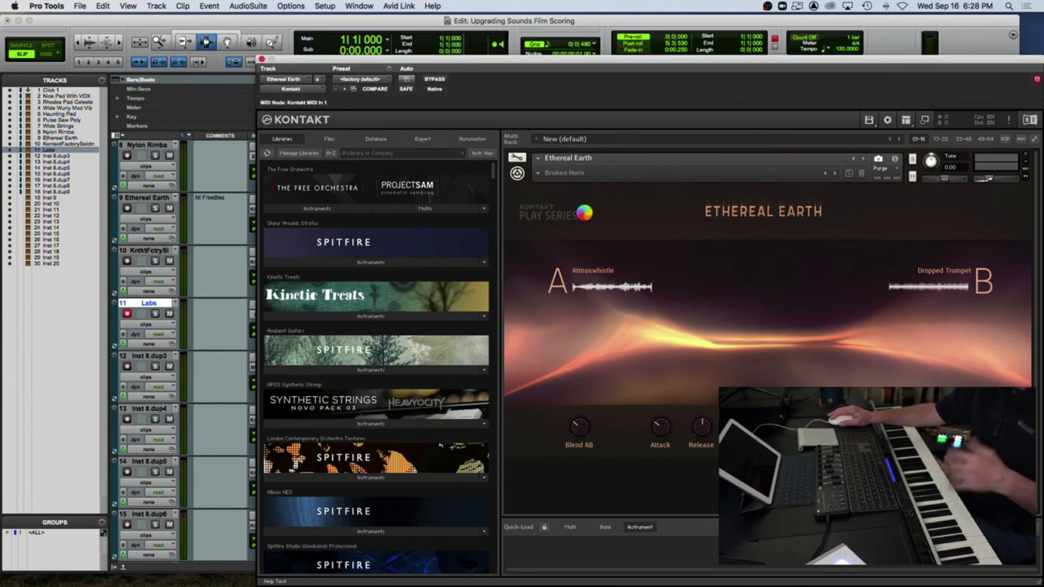
pyautogui.click(126, 209)
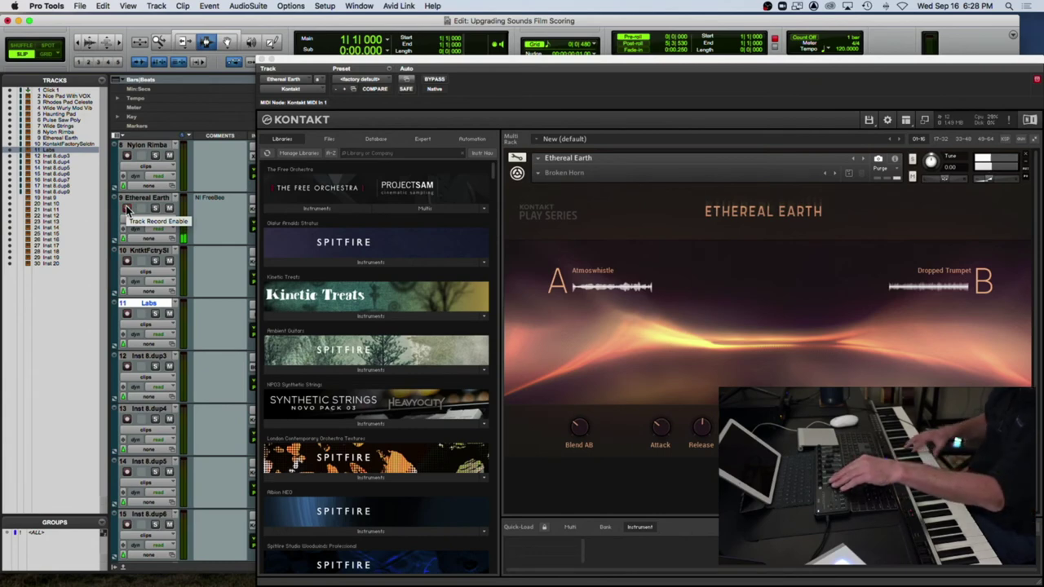
pyautogui.click(126, 209)
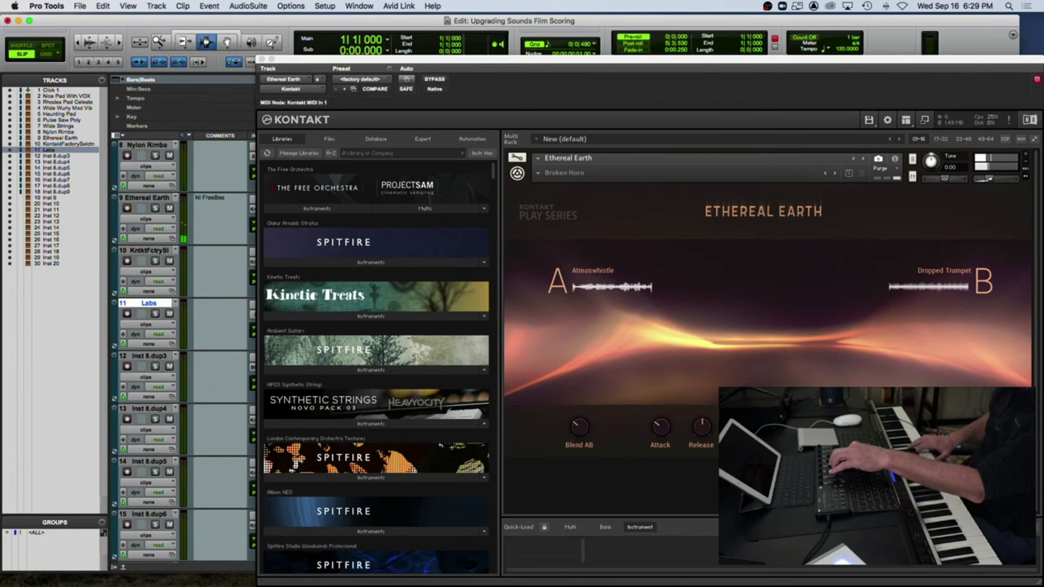
# View the snapshot categories of the Ethereal Earth instrument without choosing one, and close its window.
pyautogui.click(543, 174)
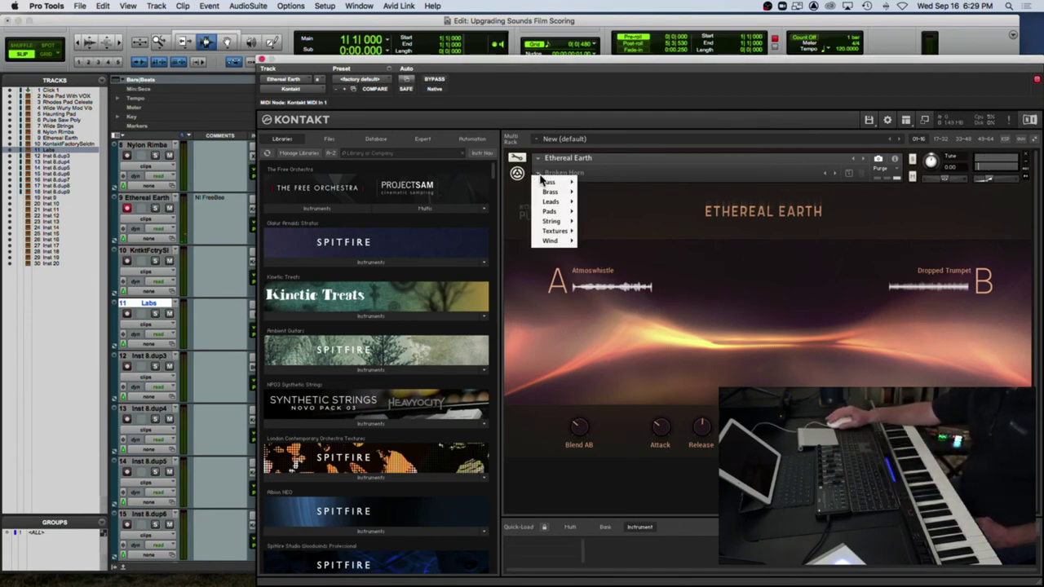
pyautogui.click(445, 244)
pyautogui.click(262, 60)
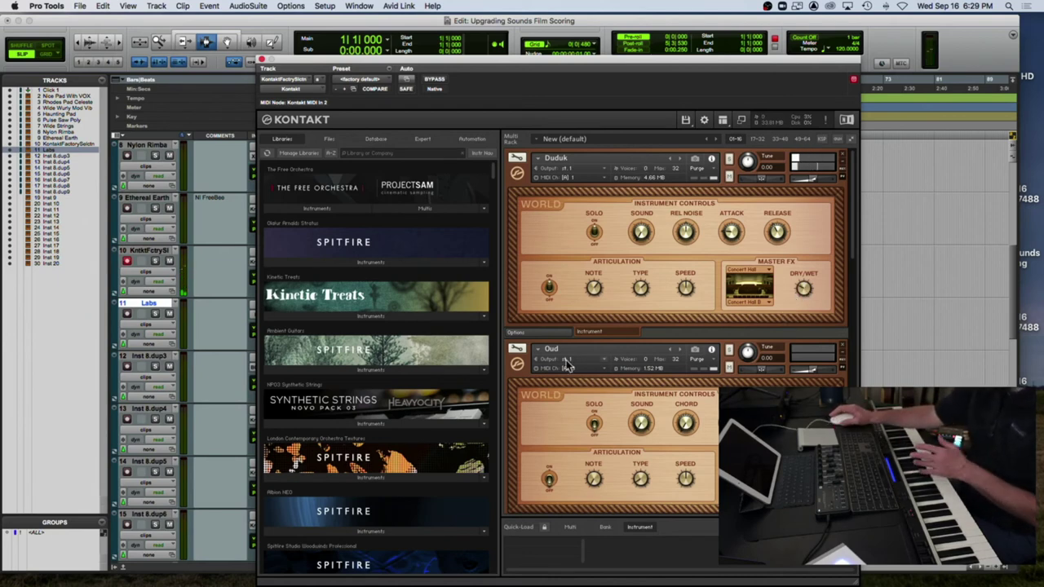
# Look through the instruments loaded in the Kontakt factory track from Duduk to Ragtime Piano, and close the window.
pyautogui.scroll(-5, 571, 351)
pyautogui.scroll(-3, 580, 339)
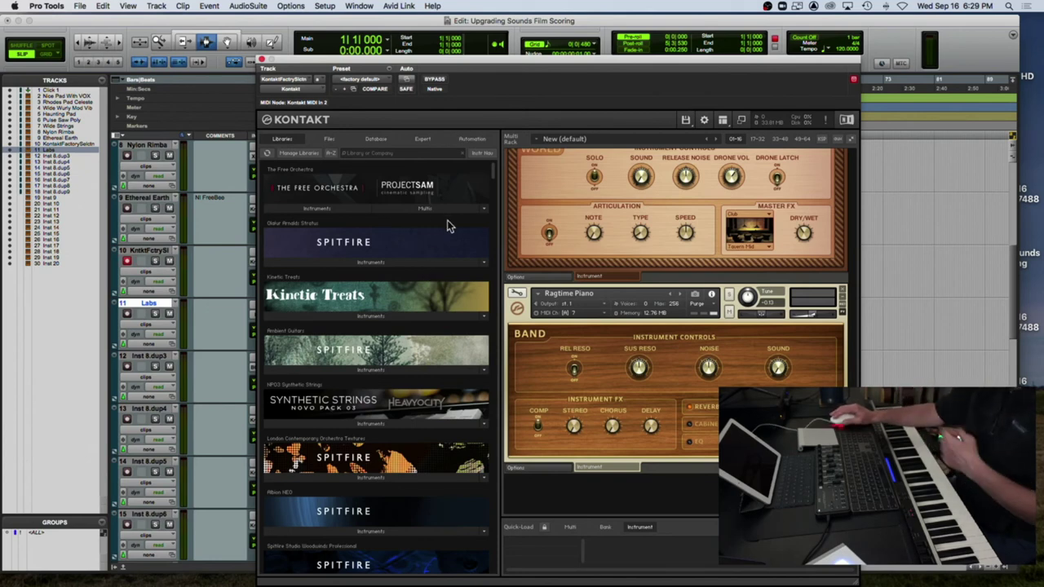
pyautogui.click(262, 62)
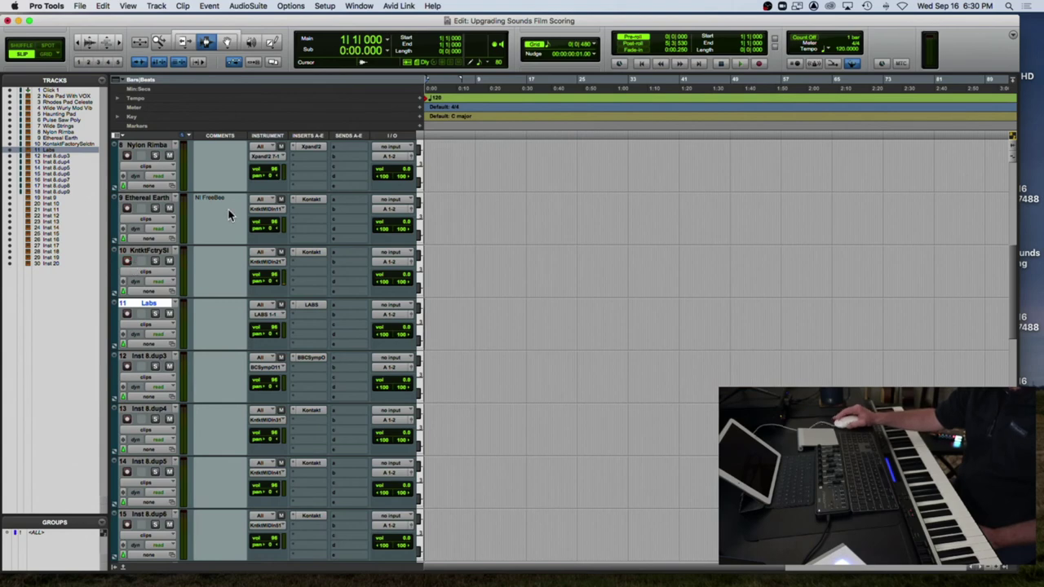
# Open the Xpand!2 instrument on the Nice Pad With VOX track.
pyautogui.scroll(4, 229, 208)
pyautogui.scroll(3, 229, 208)
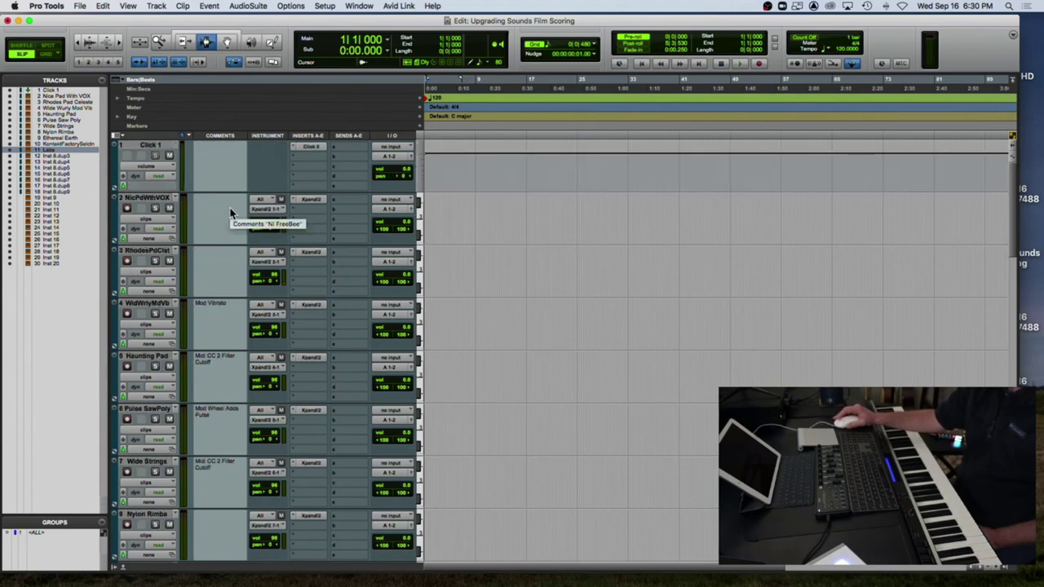
pyautogui.click(308, 199)
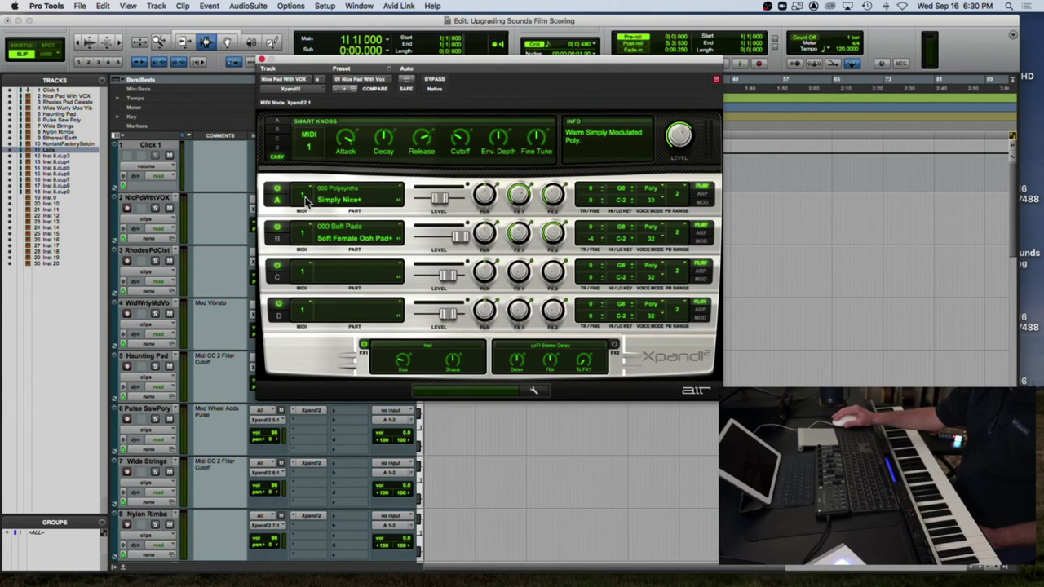
# Record-enable the Nice Pad With VOX track and view the Xpand!2 preset categories without choosing one.
pyautogui.moveTo(404, 62); pyautogui.dragTo(582, 69)
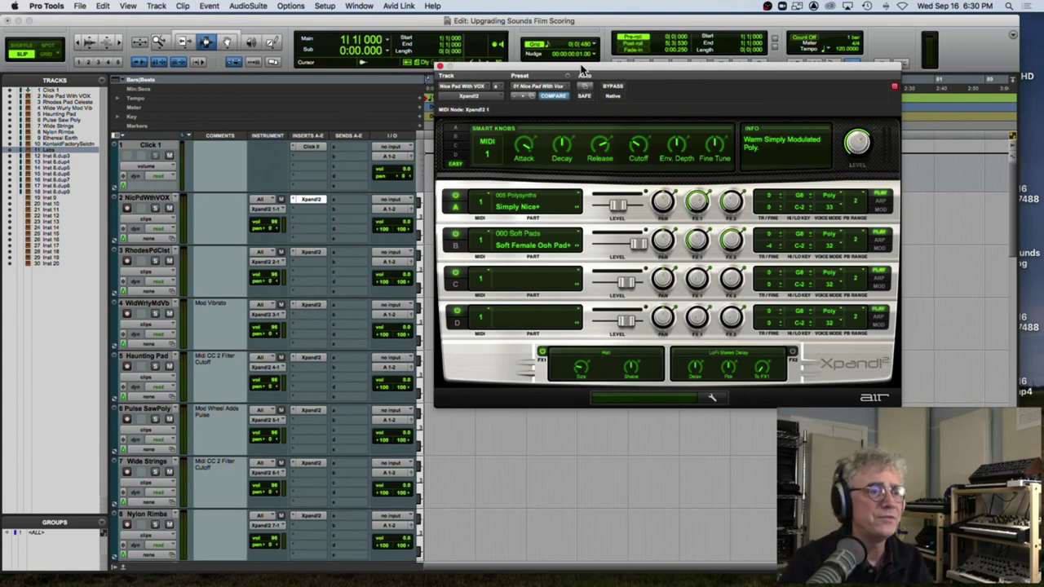
pyautogui.click(127, 209)
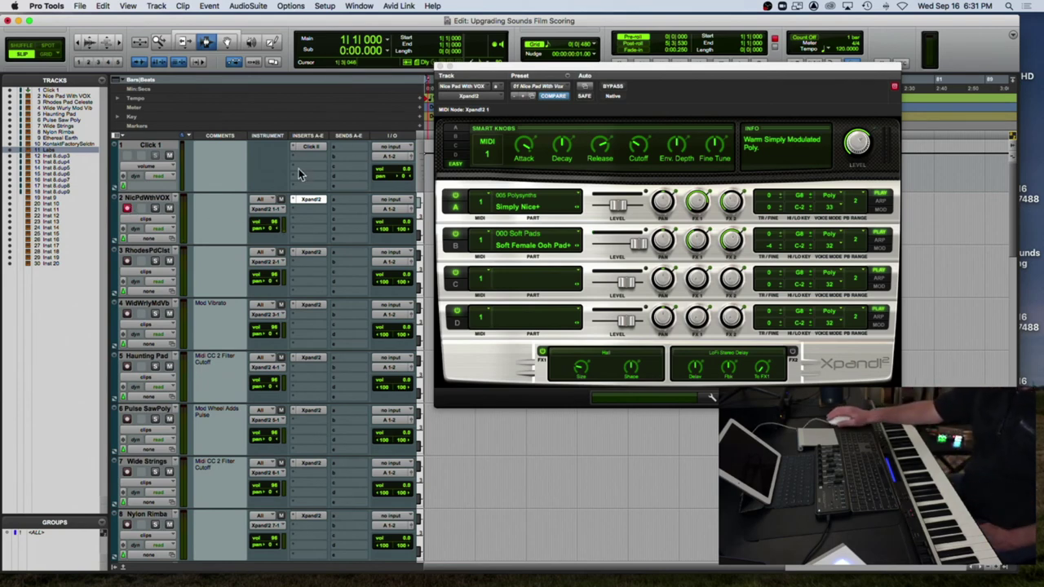
pyautogui.click(539, 86)
pyautogui.moveTo(540, 90)
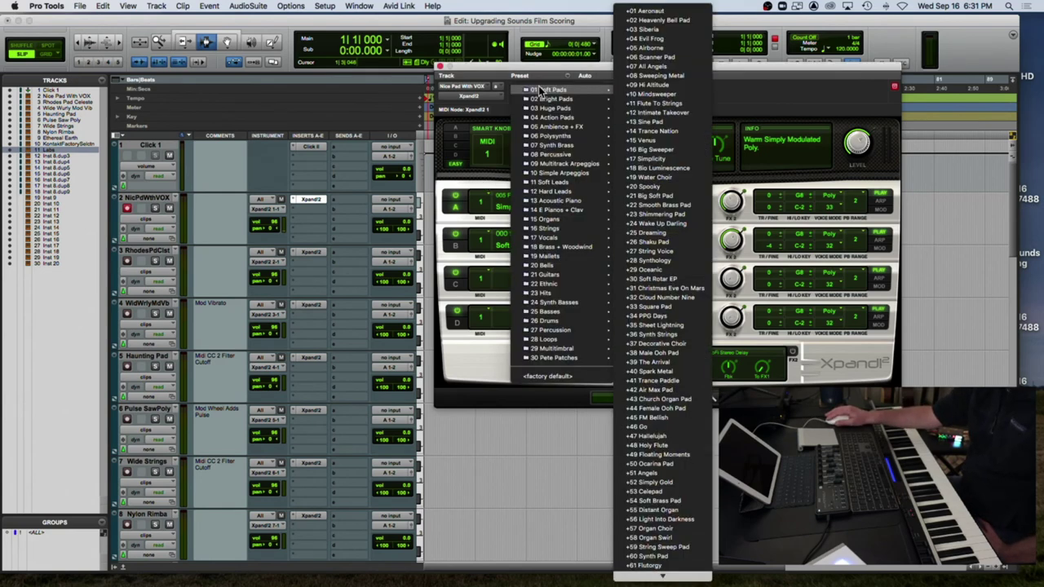
pyautogui.click(487, 205)
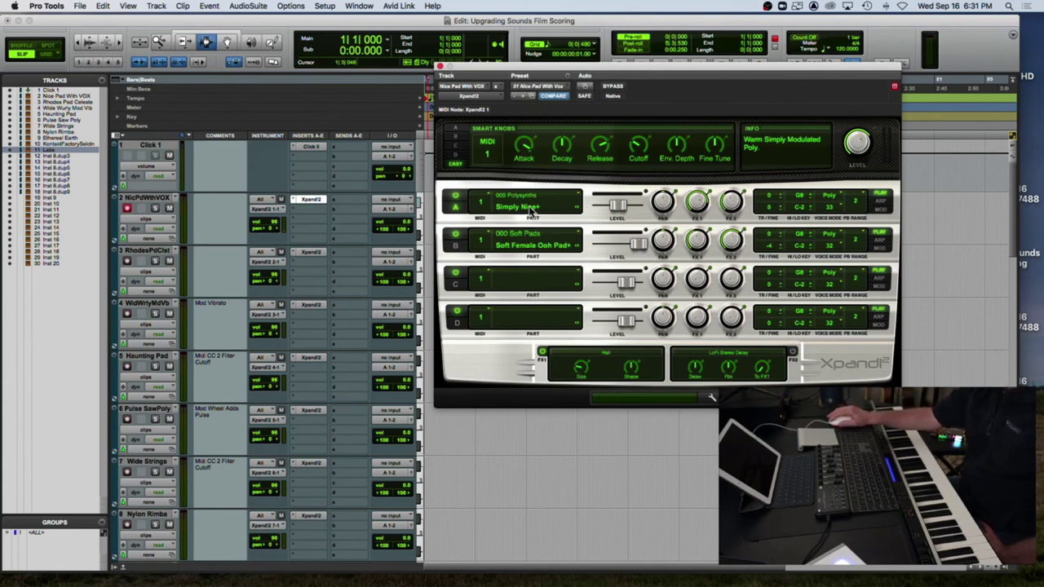
# Isolate part A, Simply Nice, with its smart knobs, and swap to part B, Soft Female Ooh Pad, alone with its smart knobs.
pyautogui.click(455, 235)
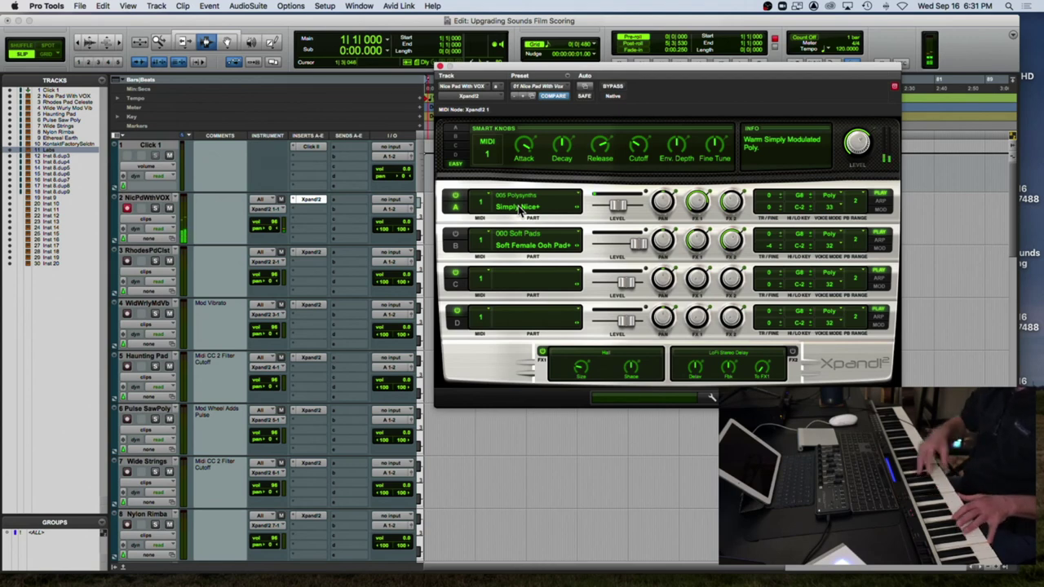
pyautogui.click(458, 130)
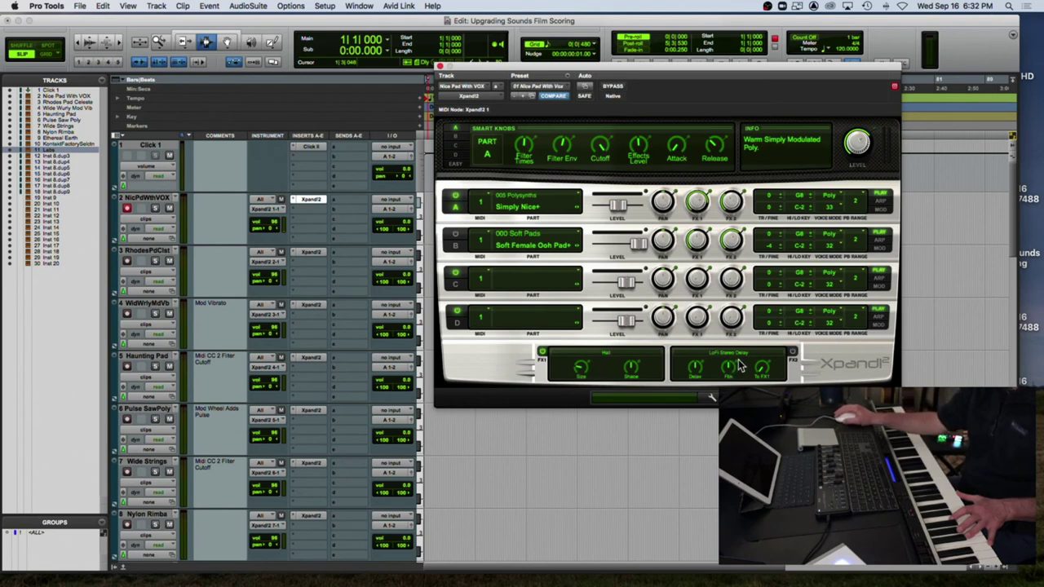
pyautogui.click(456, 137)
pyautogui.click(455, 196)
pyautogui.click(455, 234)
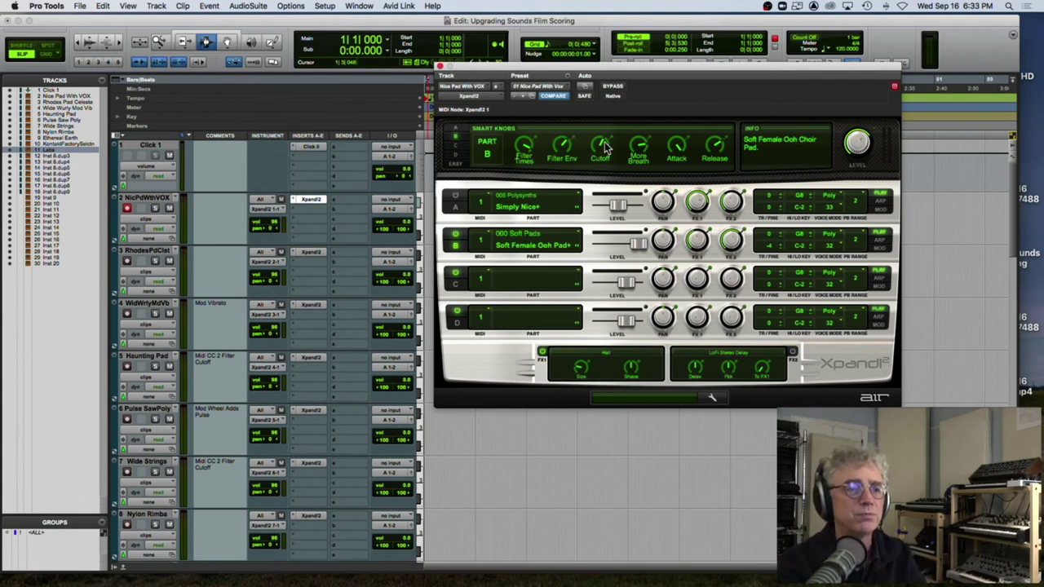
# Sweep part B's Cutoff up to 100% and down to 43%, and leave it near the middle of its range.
pyautogui.moveTo(604, 146); pyautogui.dragTo(616, 108)
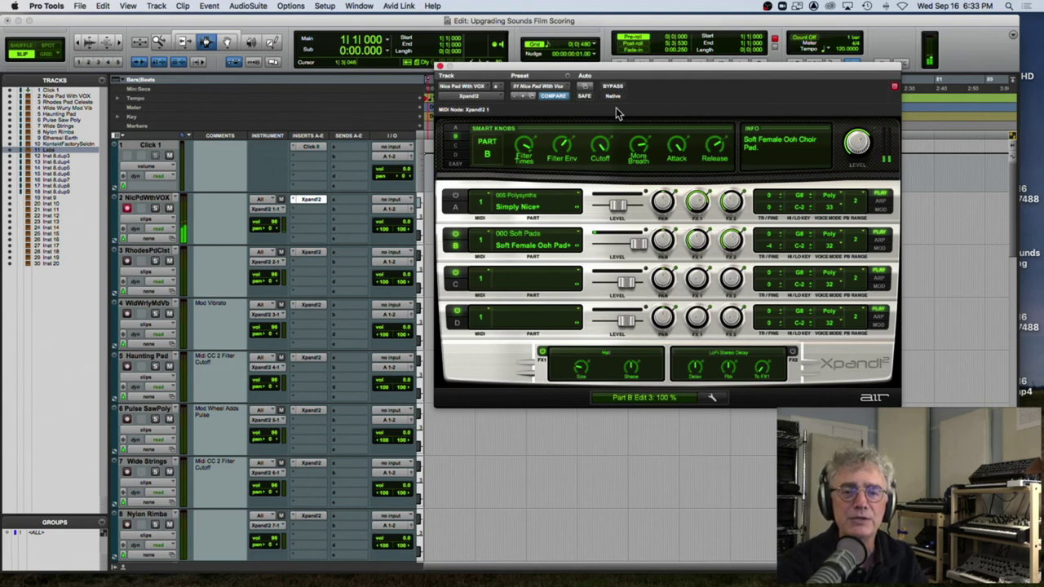
pyautogui.moveTo(616, 108); pyautogui.dragTo(583, 156)
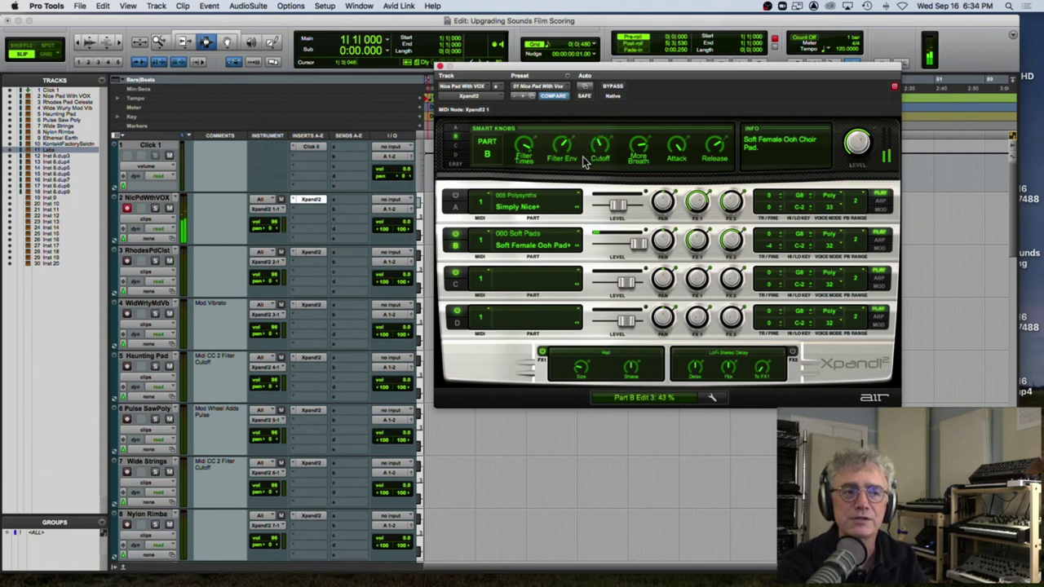
pyautogui.moveTo(583, 157)
pyautogui.mouseDown()
pyautogui.moveTo(604, 126)
pyautogui.moveTo(591, 145)
pyautogui.mouseUp()
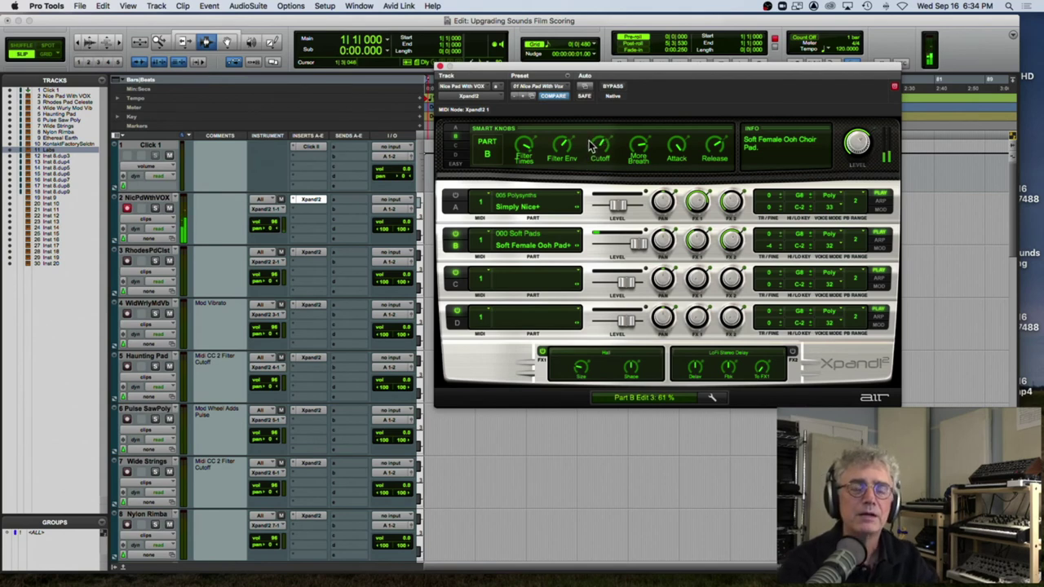
pyautogui.moveTo(600, 145); pyautogui.dragTo(594, 158)
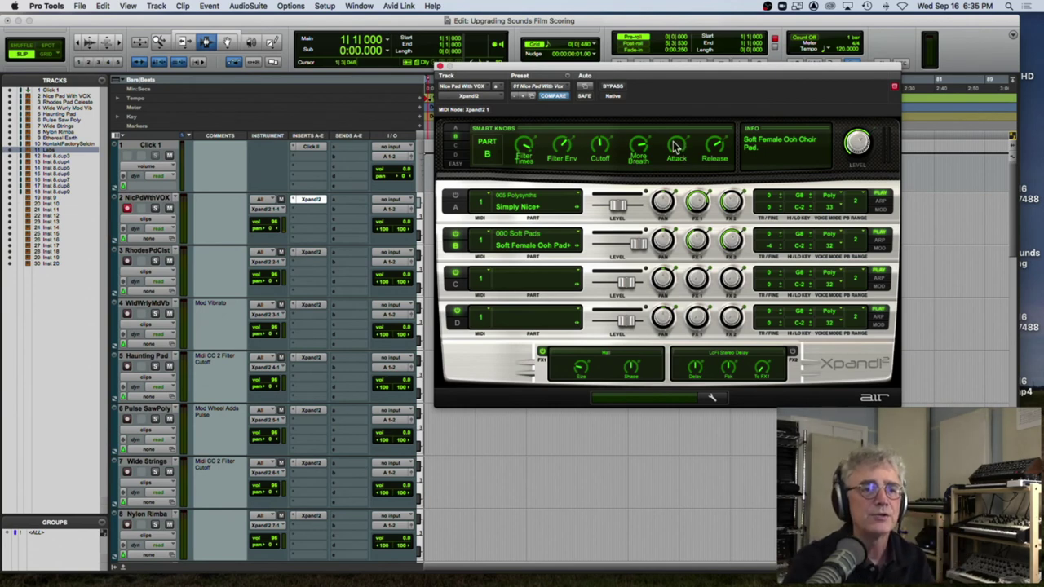
# Try higher More Breath and Release settings for the Soft Female Ooh Pad part.
pyautogui.moveTo(670, 149)
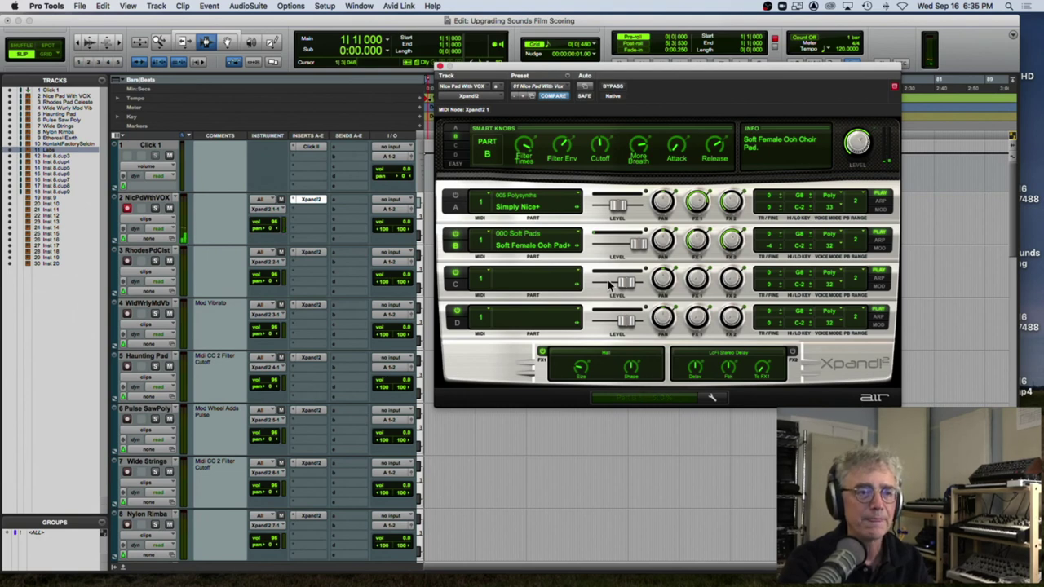
pyautogui.moveTo(636, 163); pyautogui.dragTo(647, 125)
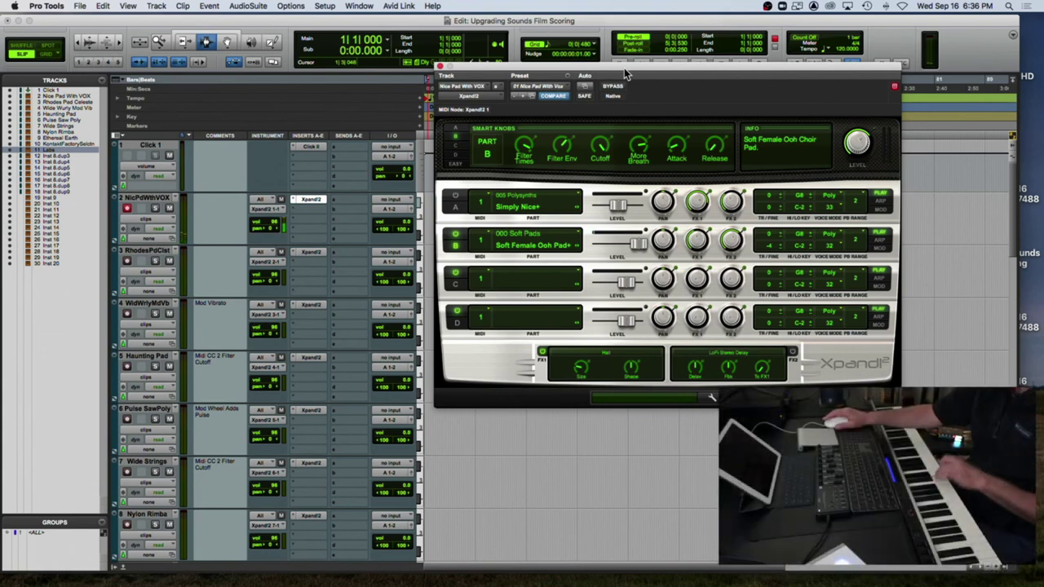
pyautogui.moveTo(711, 149)
pyautogui.moveTo(713, 149); pyautogui.dragTo(739, 63)
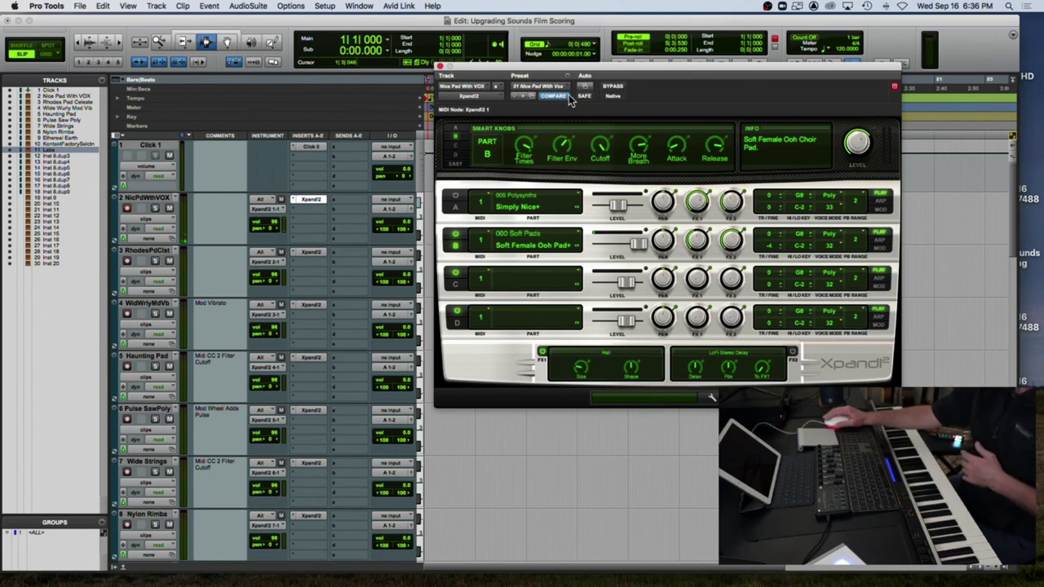
# Close the Nice Pad With VOX instrument, record-enable the Rhodes Pad Celeste track and open its Xpand!2 instrument.
pyautogui.click(441, 67)
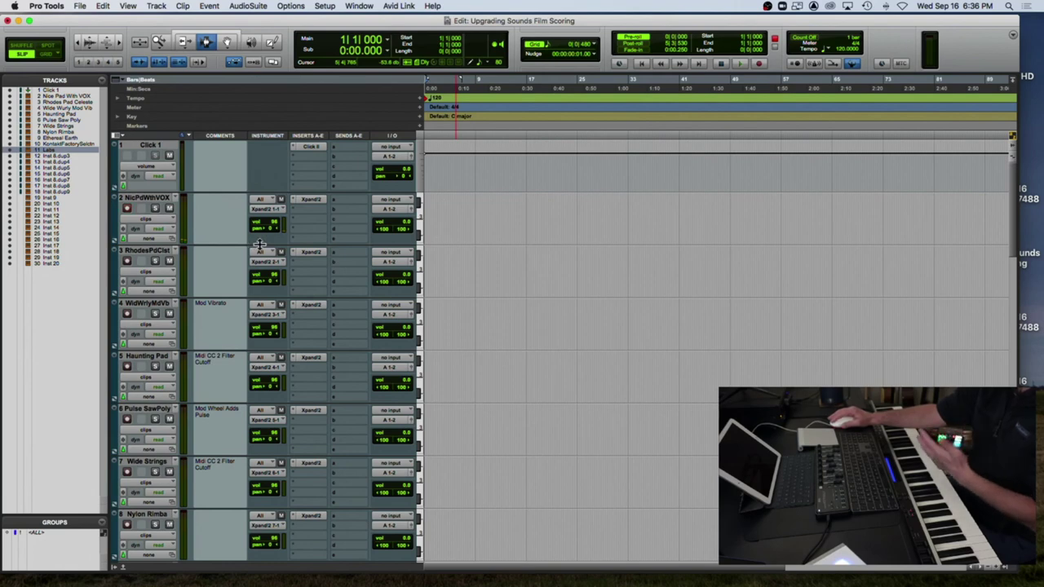
pyautogui.click(126, 262)
pyautogui.click(308, 252)
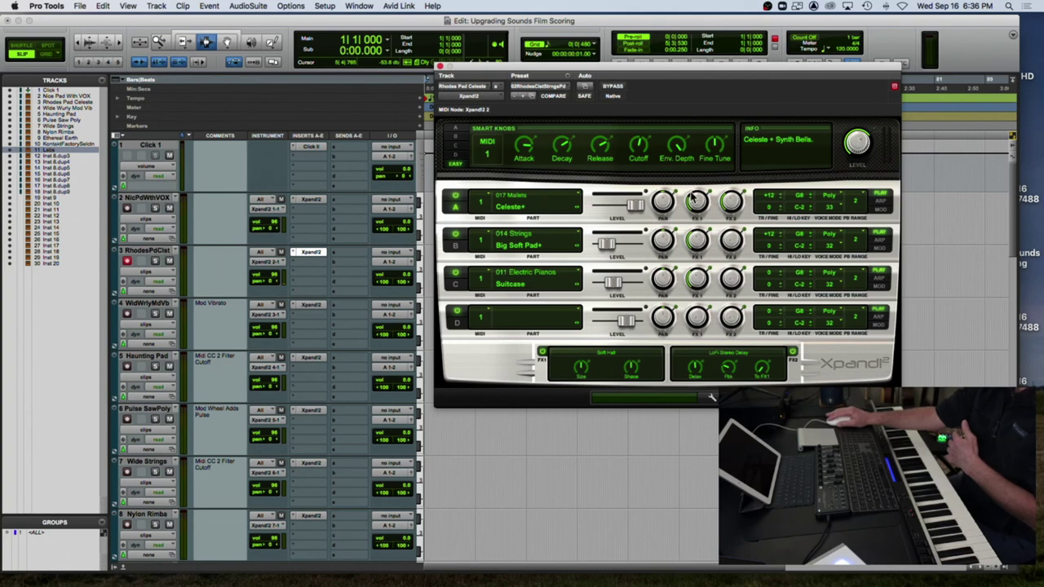
# View the smart knobs of parts B, C and A in the Rhodes Pad Celeste instrument, and return to the Easy set.
pyautogui.click(460, 139)
pyautogui.click(456, 146)
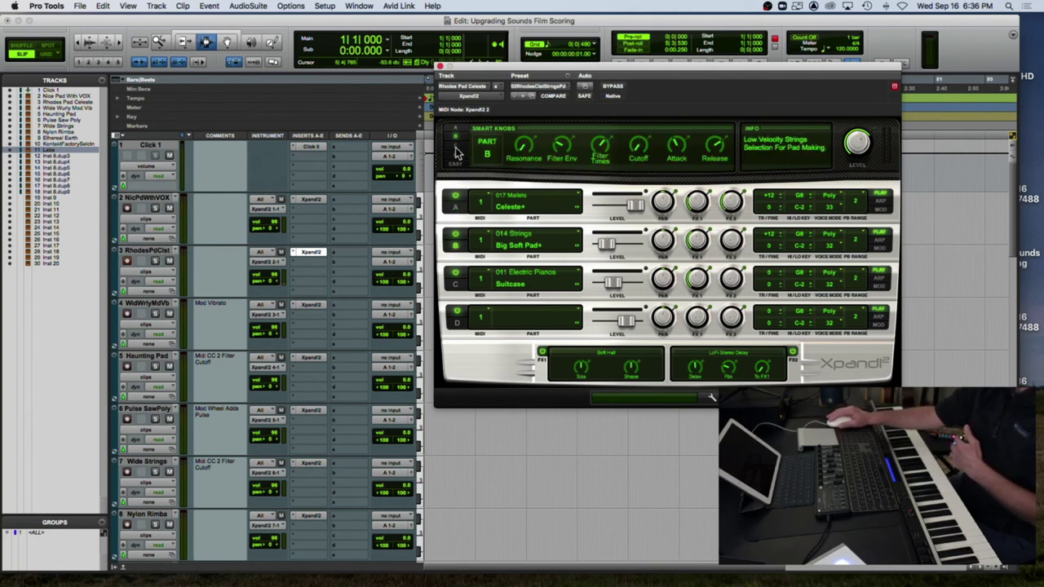
pyautogui.click(457, 153)
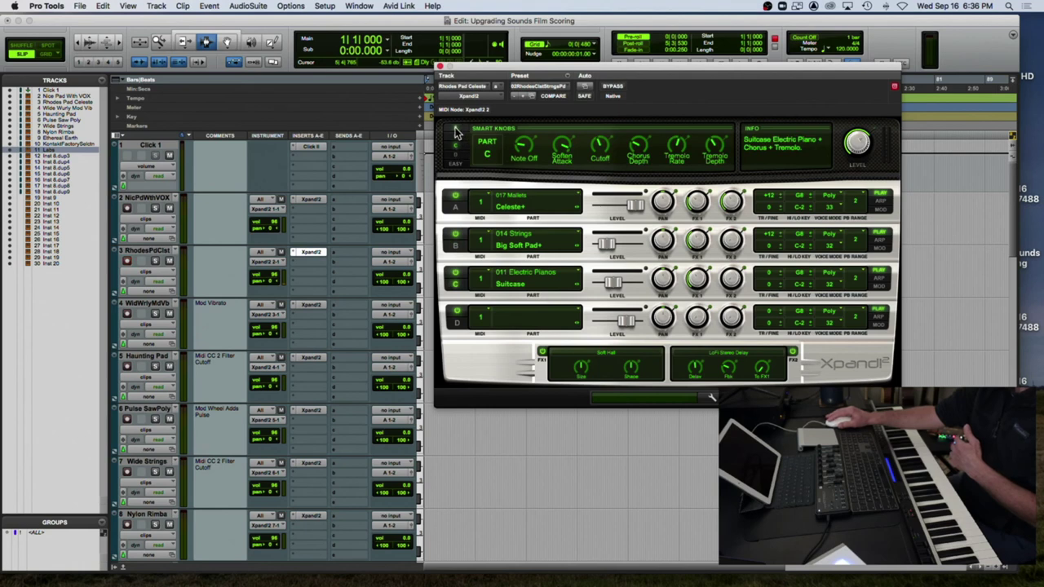
pyautogui.click(457, 134)
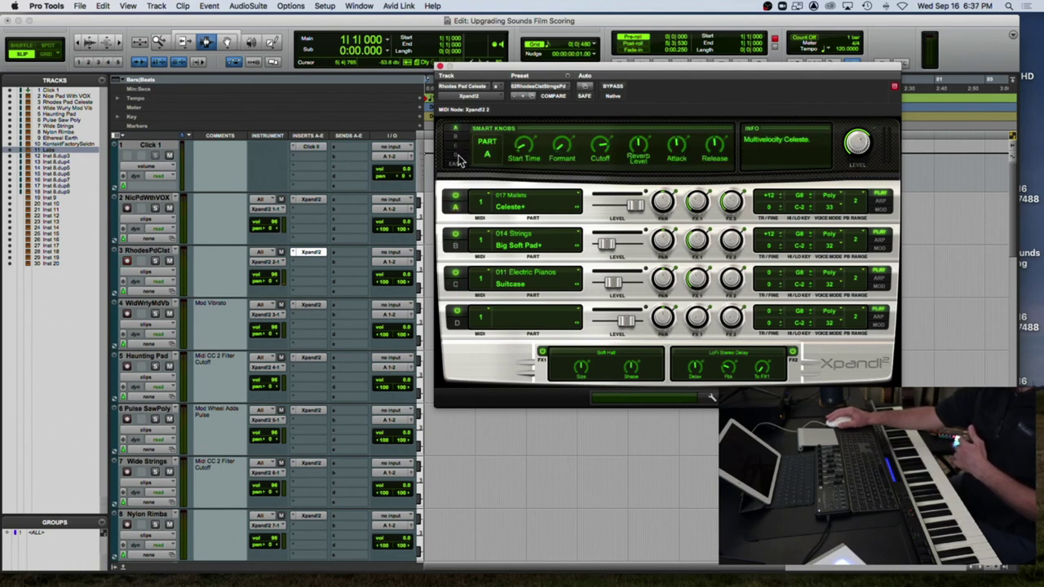
pyautogui.click(457, 165)
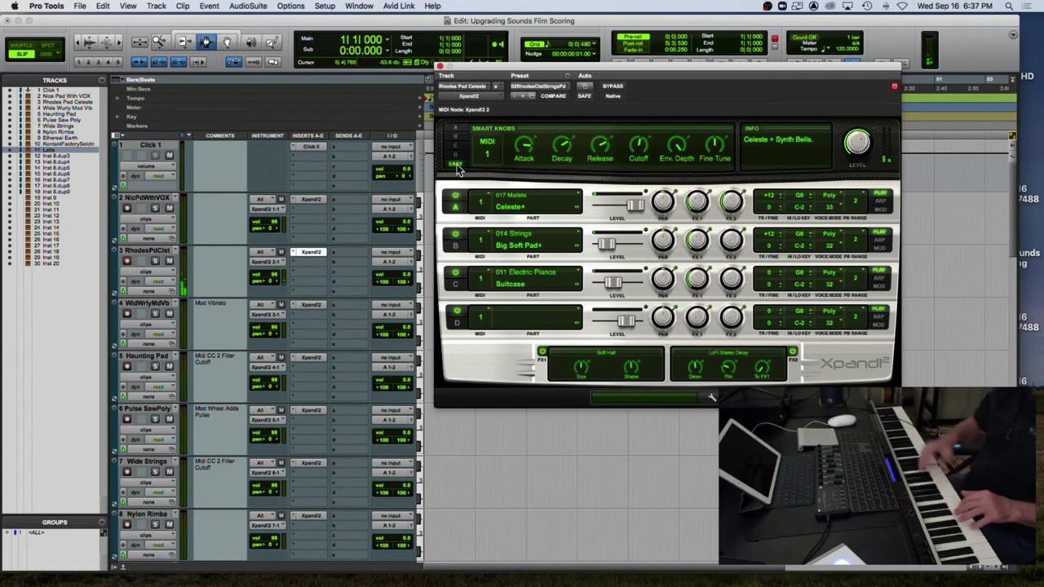
# Isolate the Celeste part by switching off parts B and C, and set Attack to +57% and part A's Cutoff to 32%.
pyautogui.click(456, 236)
pyautogui.click(456, 274)
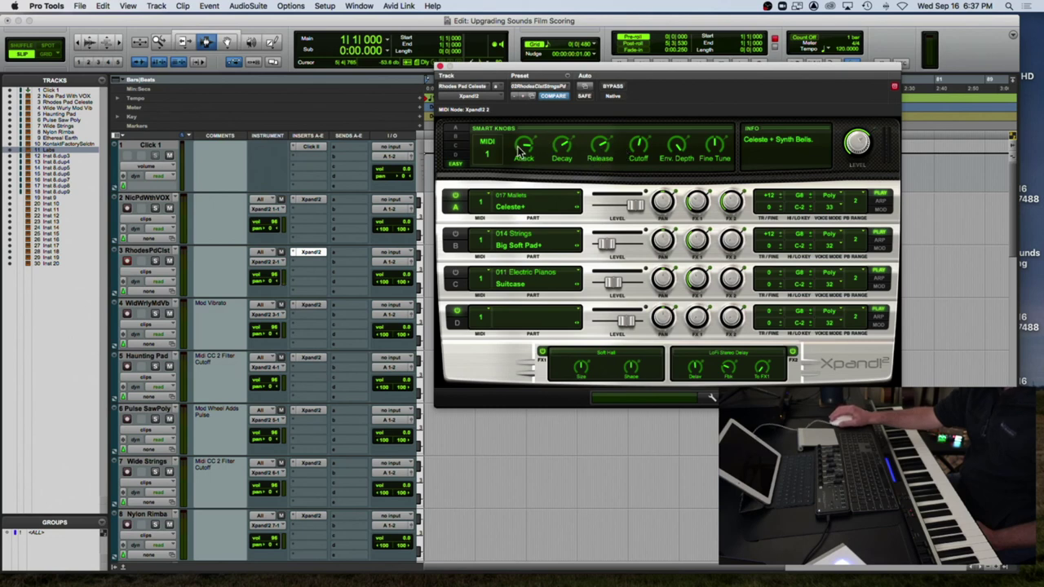
pyautogui.moveTo(522, 151); pyautogui.dragTo(553, 73)
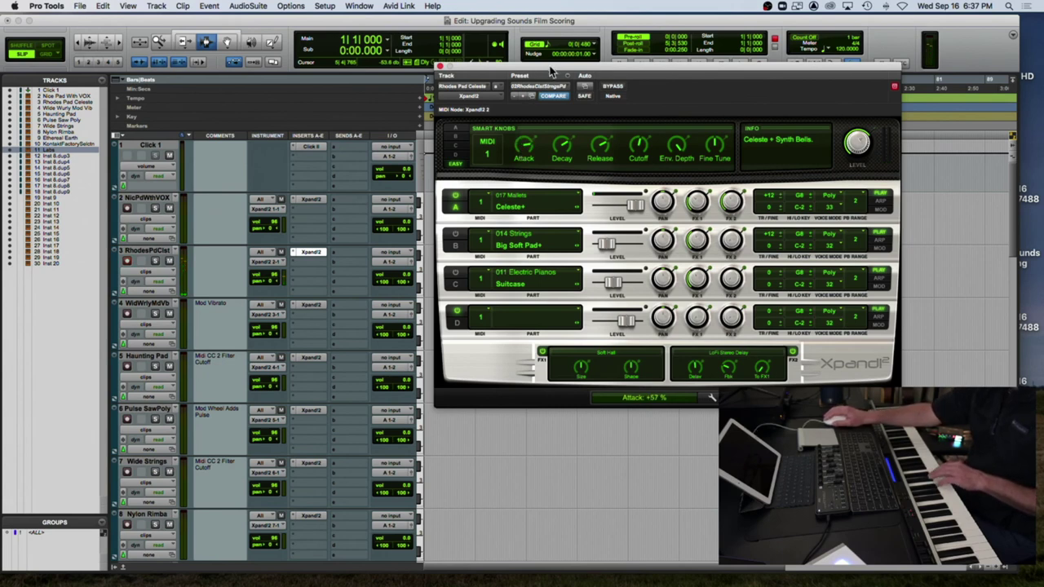
pyautogui.click(455, 132)
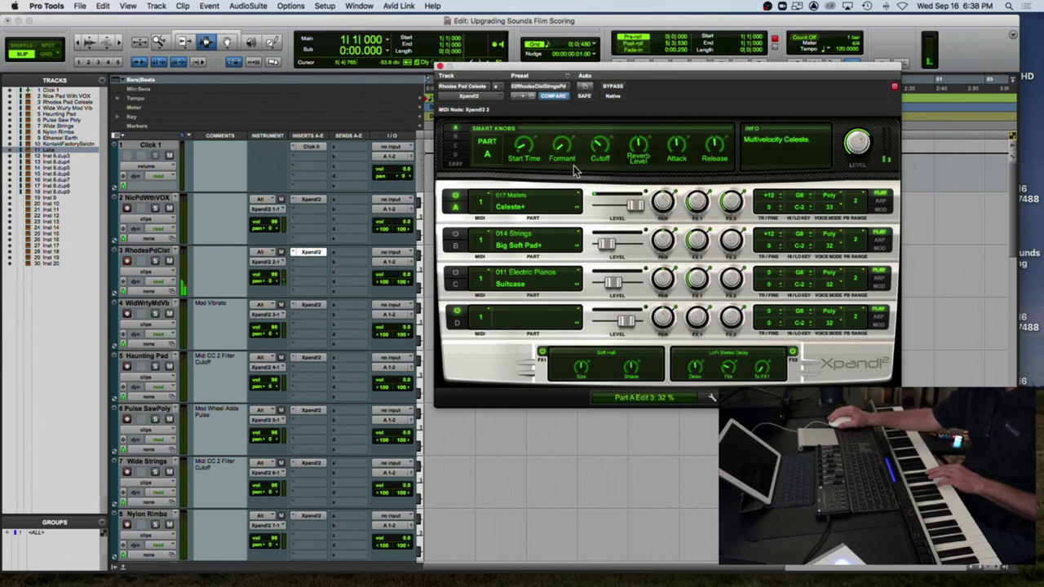
# Isolate part B, Big Soft Pad, and set its Resonance to about 77% and its Cutoff to 23%.
pyautogui.click(456, 196)
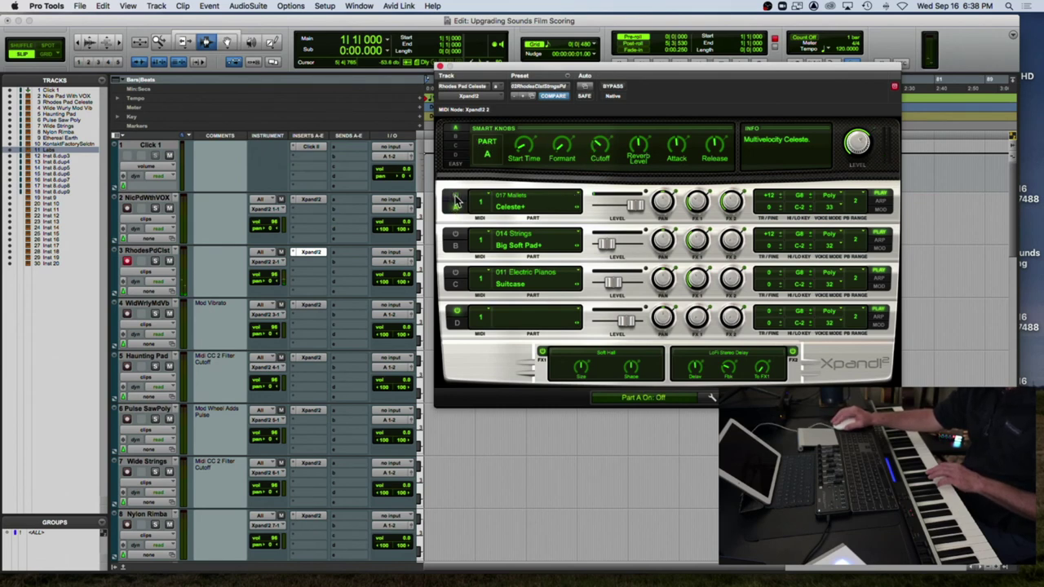
pyautogui.click(456, 248)
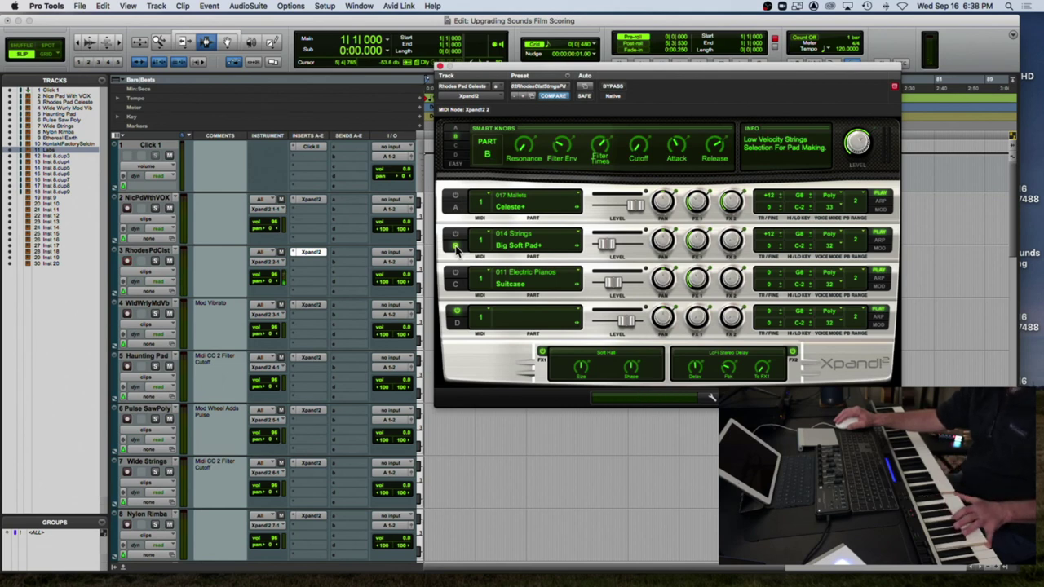
pyautogui.click(456, 238)
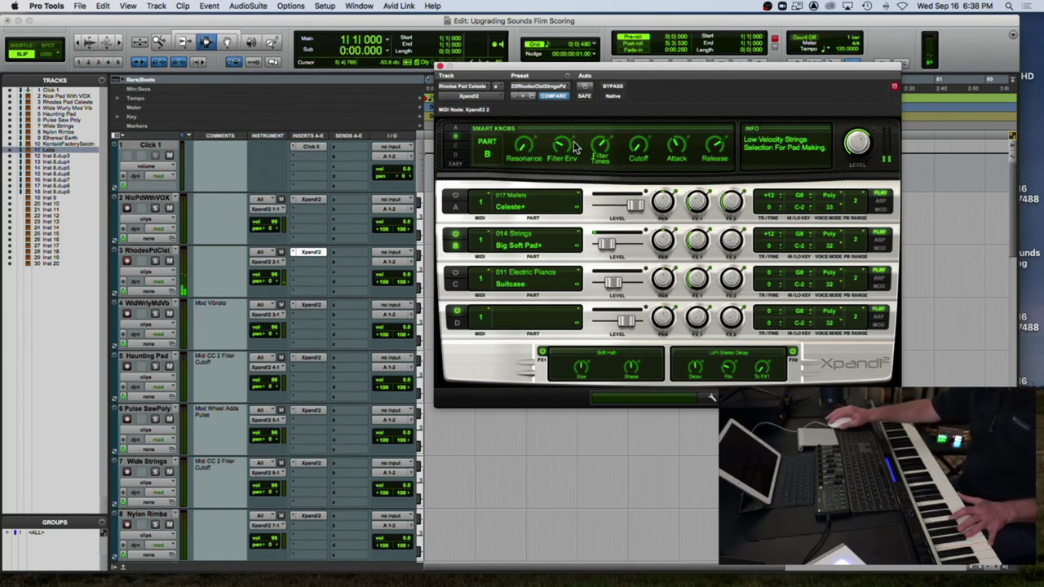
pyautogui.moveTo(640, 155); pyautogui.dragTo(646, 119)
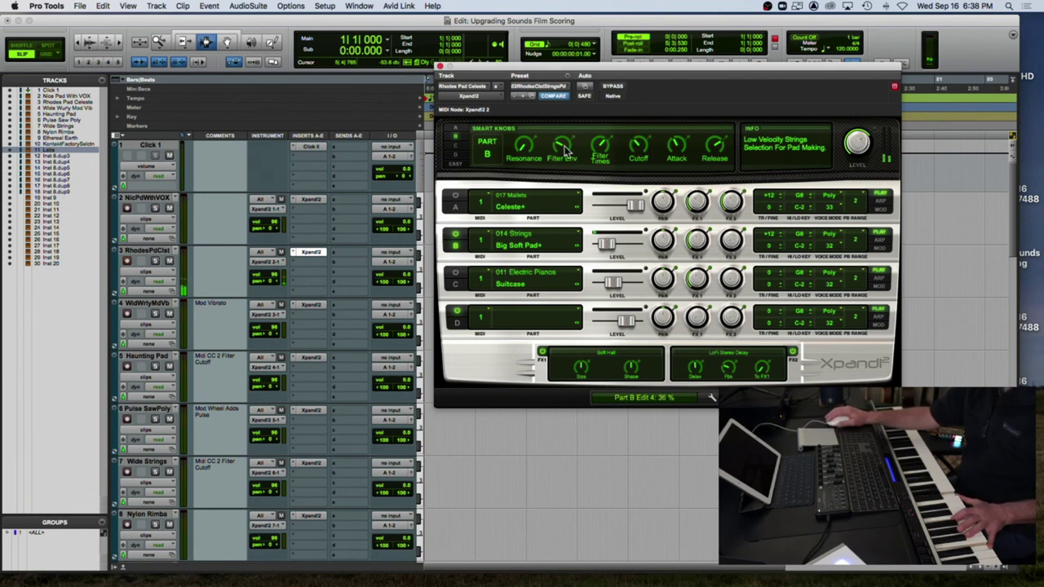
pyautogui.moveTo(524, 152); pyautogui.dragTo(583, 98)
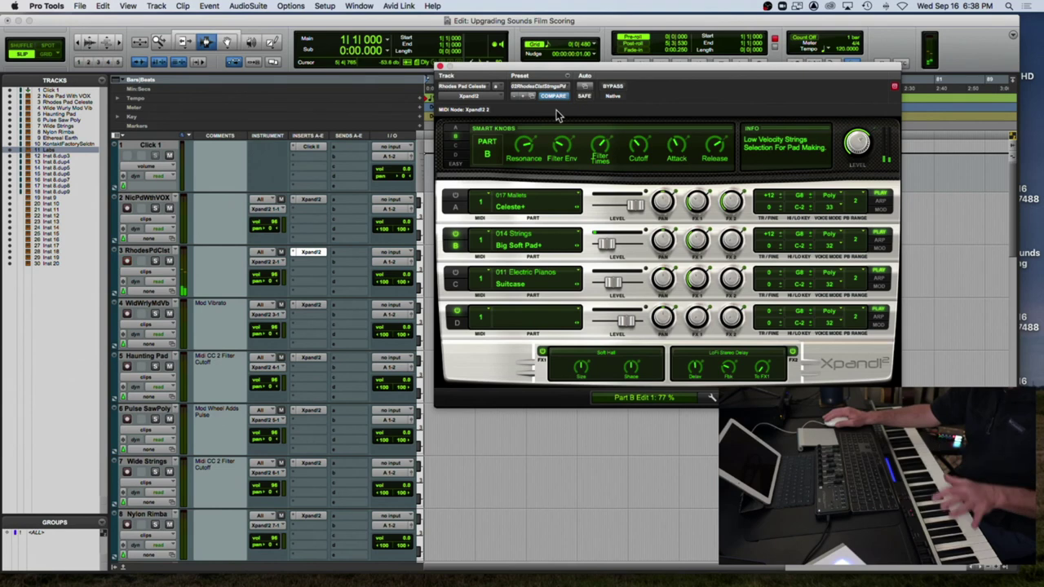
pyautogui.moveTo(523, 149); pyautogui.dragTo(524, 144)
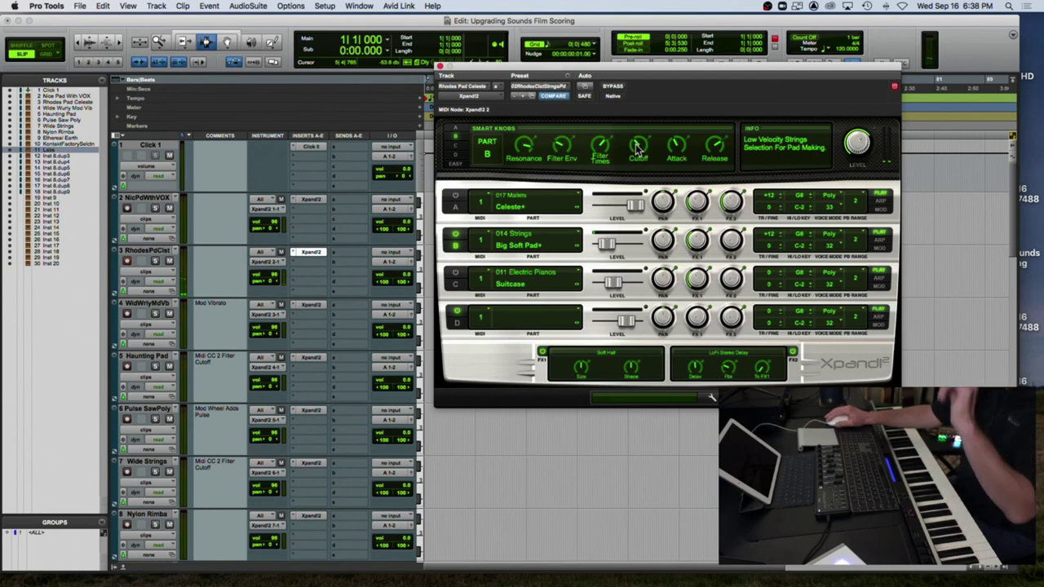
pyautogui.moveTo(636, 151)
pyautogui.moveTo(636, 151); pyautogui.dragTo(635, 159)
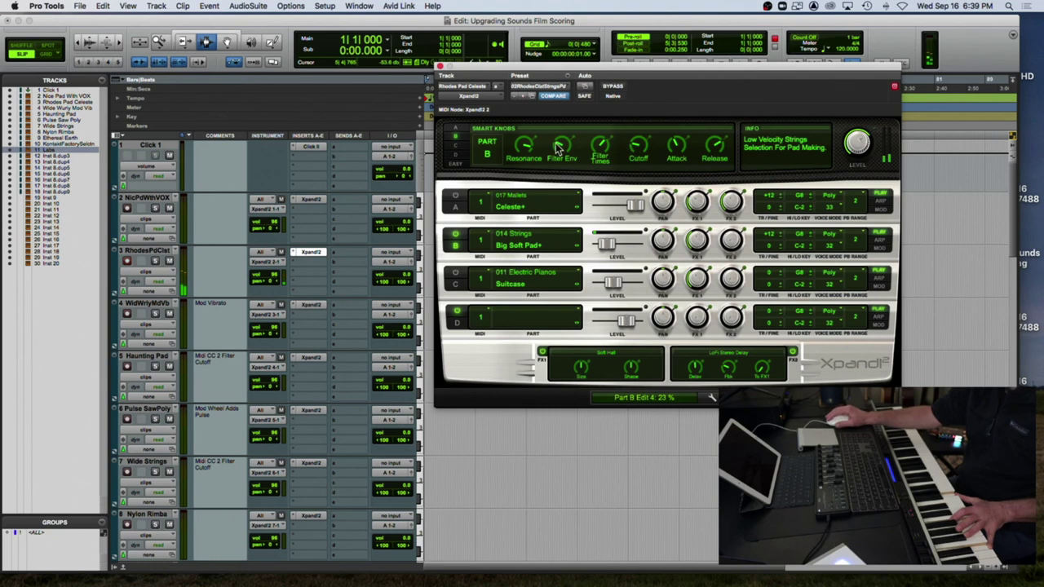
# Isolate part C, the Suitcase electric piano, view its smart knobs and return to the Easy set.
pyautogui.click(456, 237)
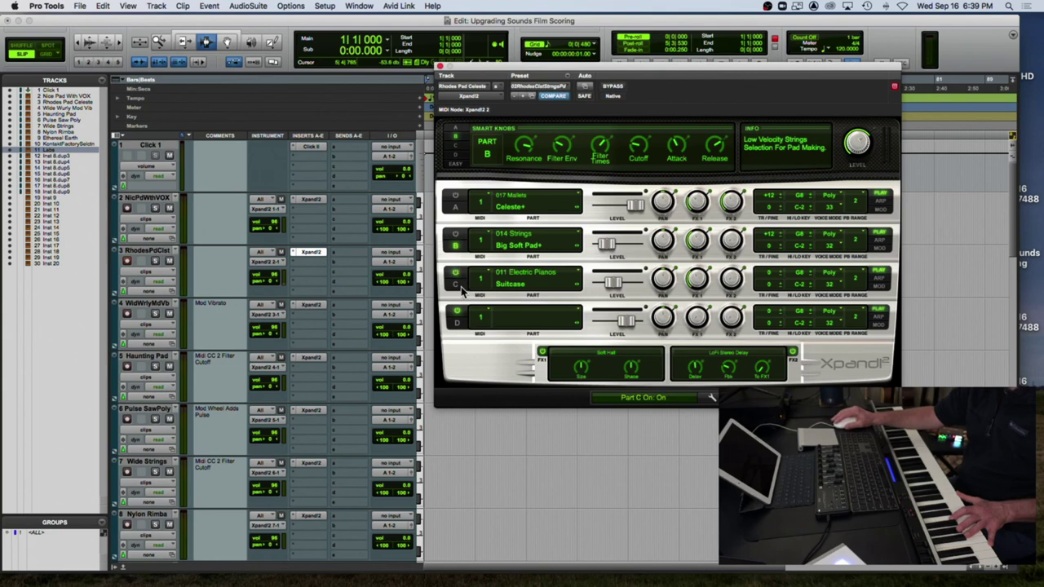
pyautogui.click(455, 145)
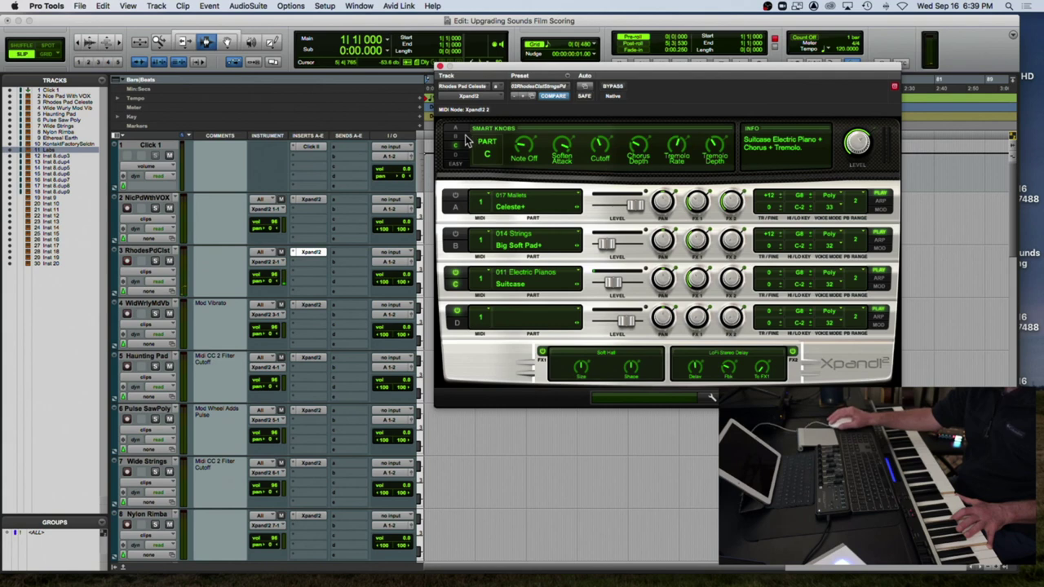
pyautogui.click(458, 167)
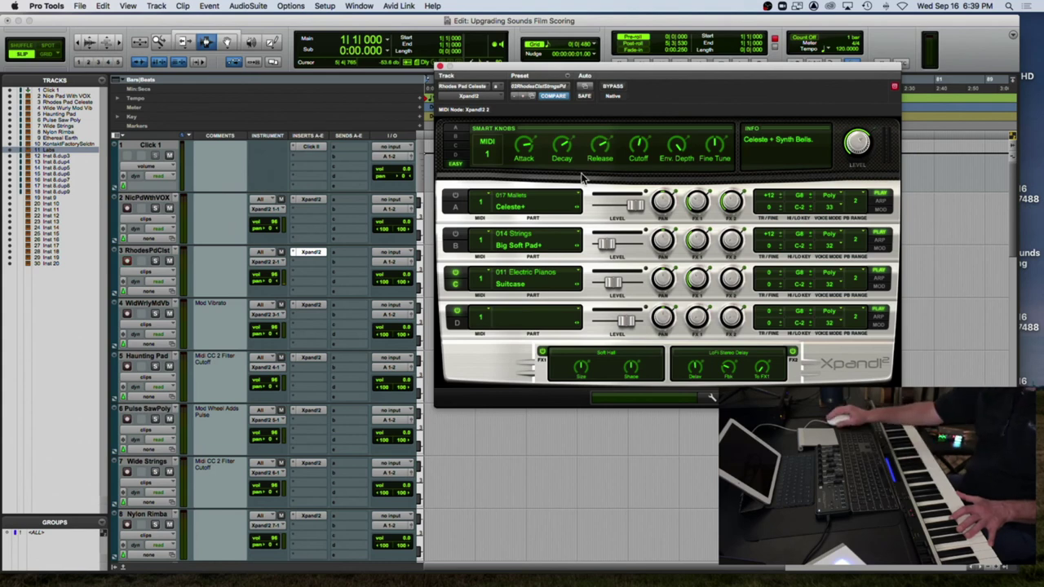
# Switch parts A and B back on and lower the level of the Big Soft Pad part.
pyautogui.click(456, 238)
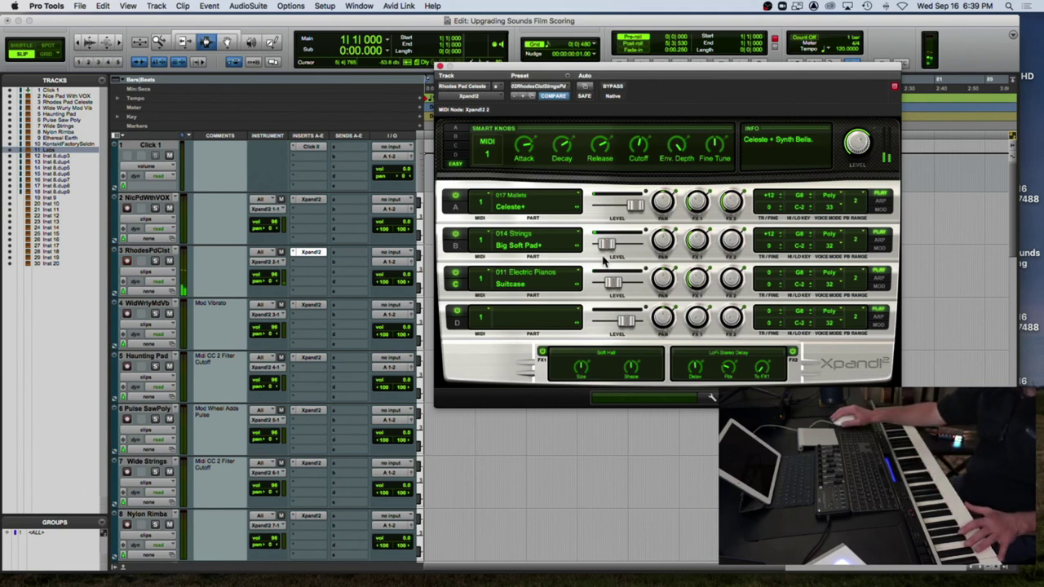
pyautogui.moveTo(611, 242); pyautogui.dragTo(605, 246)
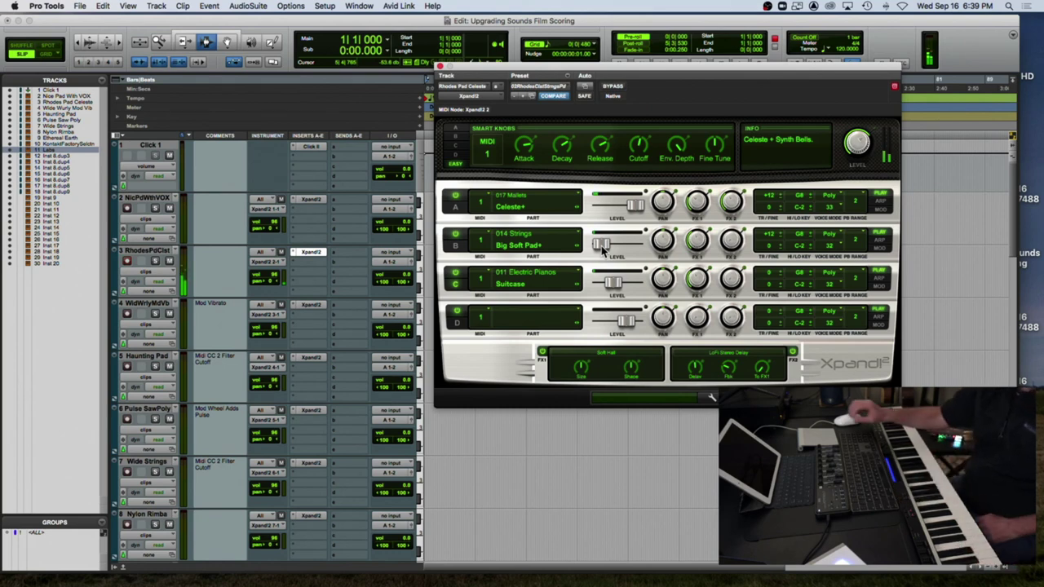
# Switch record-arming from the Rhodes Pad Celeste track to Wide Wurly Mod Vib and open its Xpand!2 instrument.
pyautogui.click(127, 261)
pyautogui.click(127, 314)
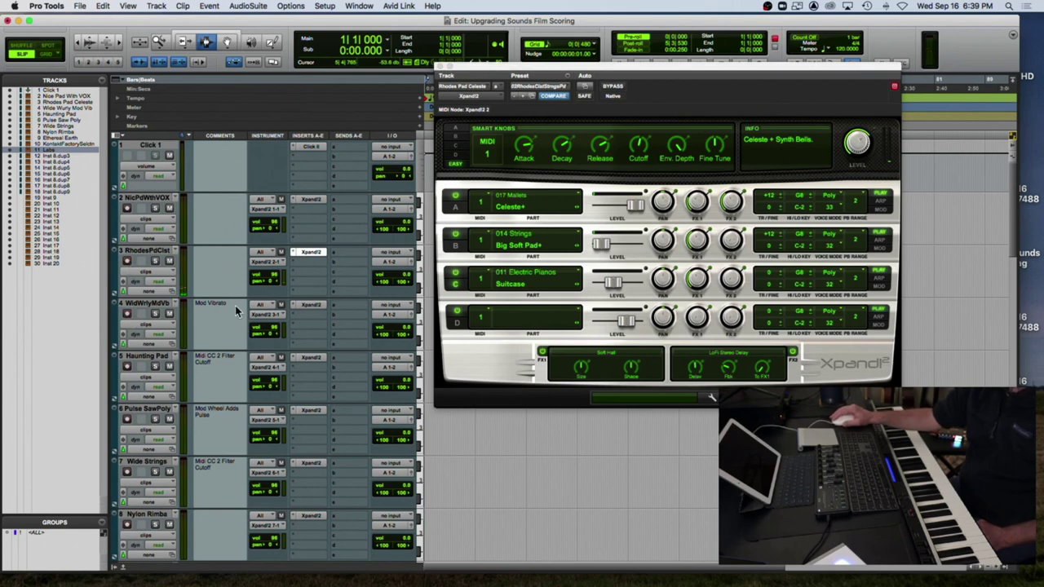
pyautogui.click(310, 304)
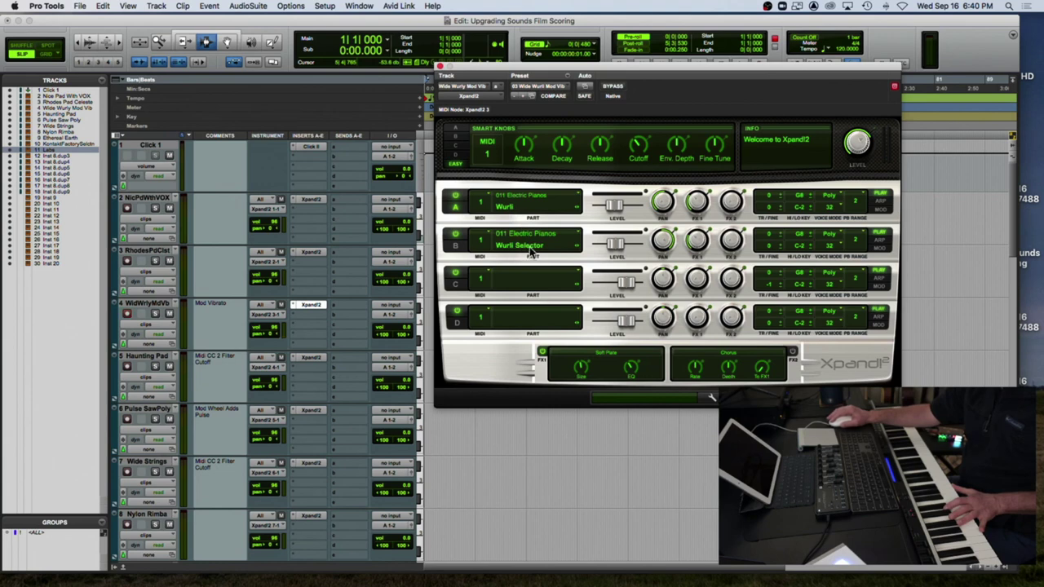
# Show the modulation settings of part A, Wurli, and part B, Wurli Selector.
pyautogui.moveTo(659, 207)
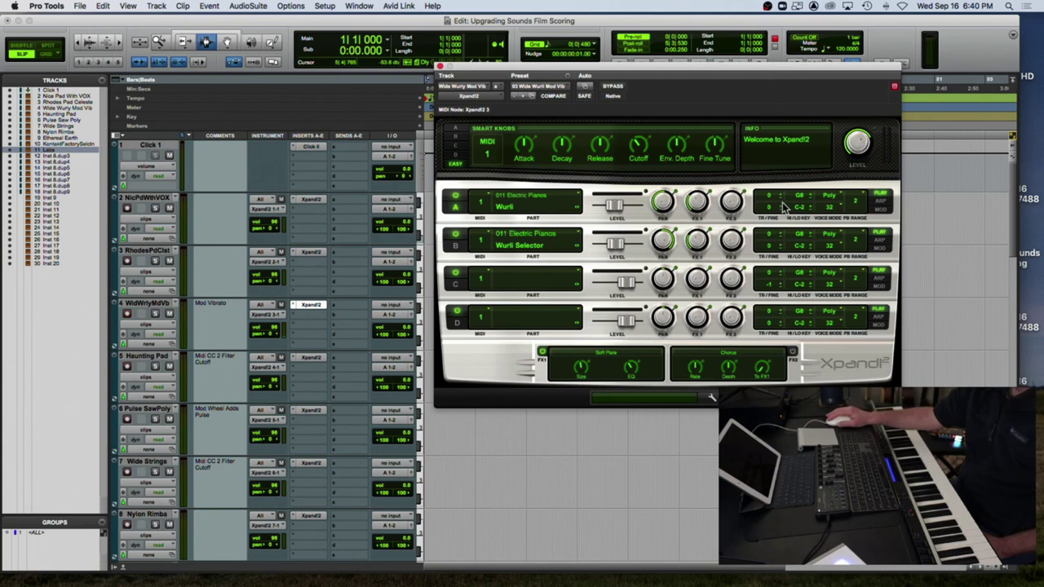
pyautogui.click(885, 209)
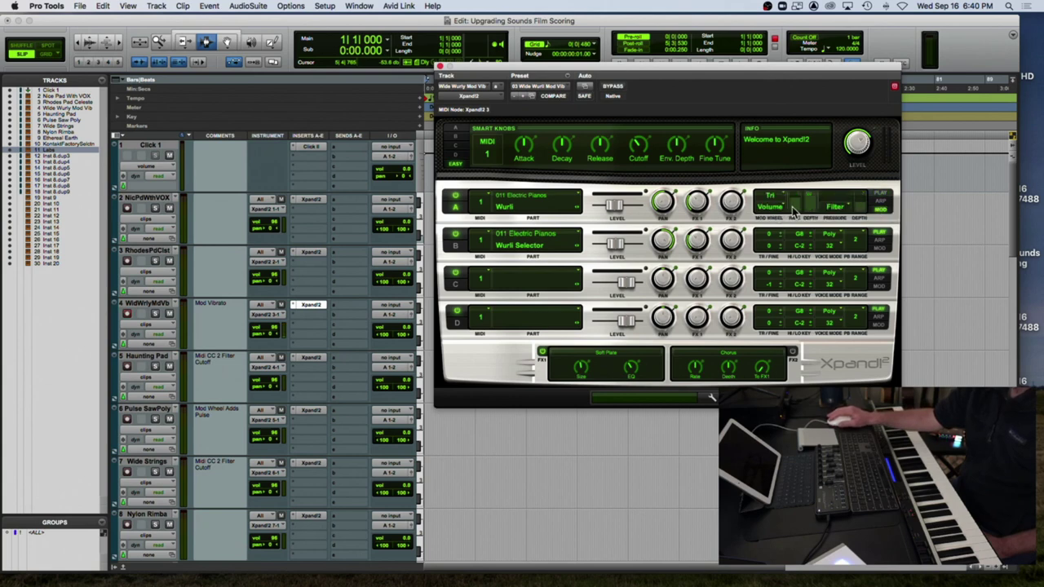
pyautogui.click(878, 248)
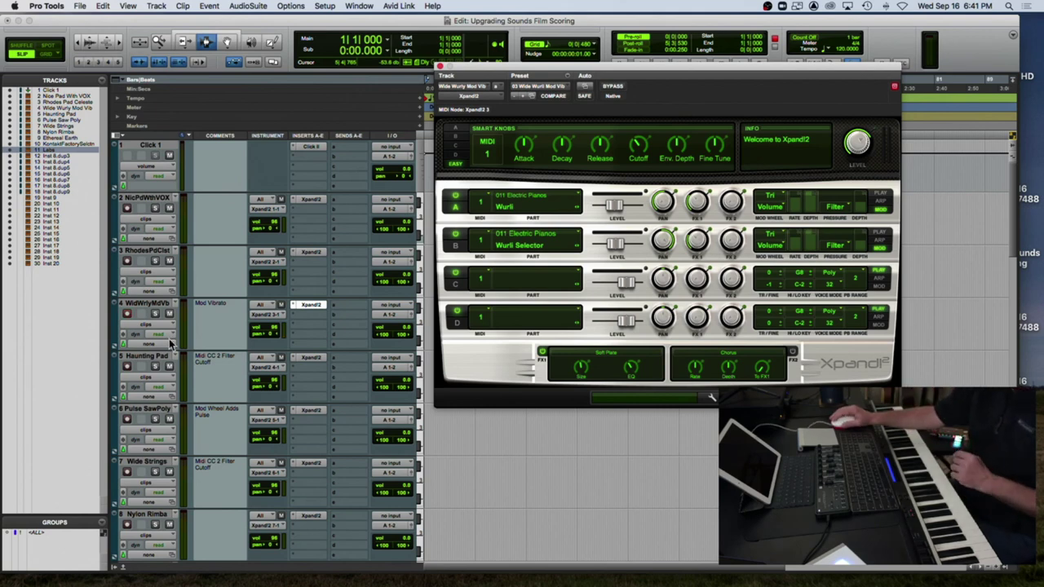
# Record-arm the Haunting Pad track and open its Xpand!2, and do the same for the Pulse Saw Poly track.
pyautogui.click(127, 366)
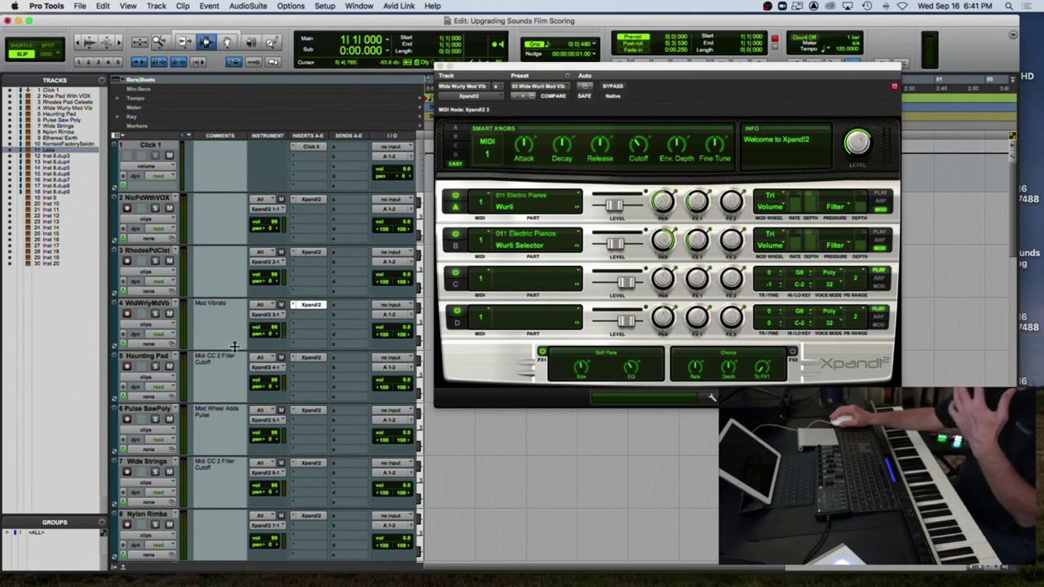
pyautogui.click(305, 358)
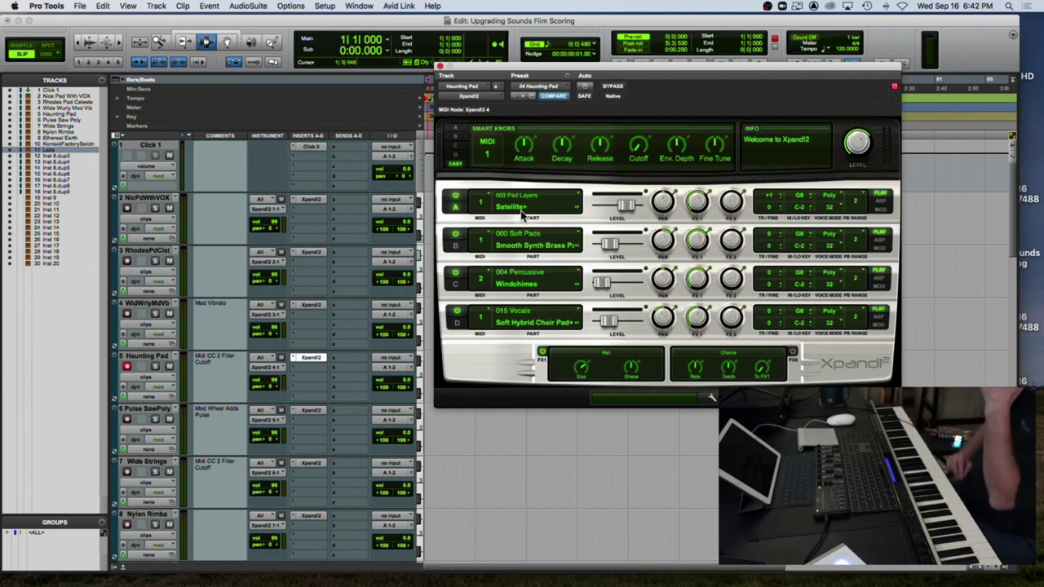
pyautogui.click(127, 420)
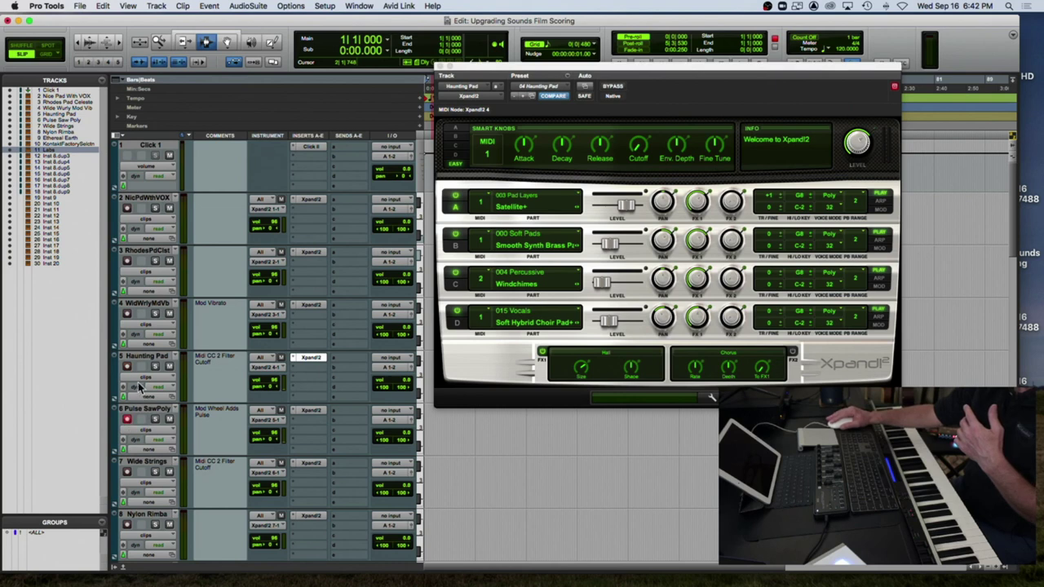
pyautogui.click(308, 412)
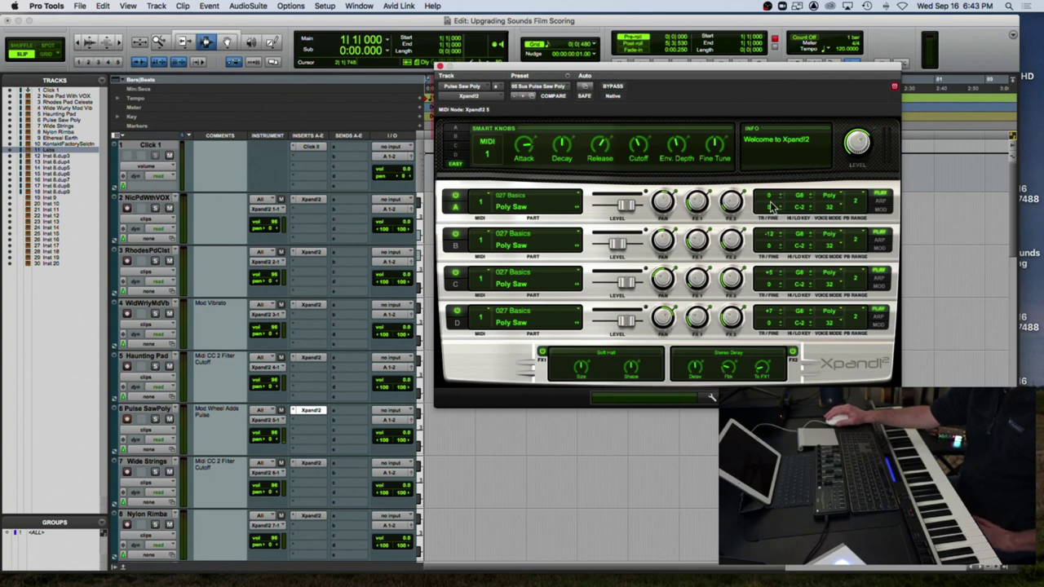
# Switch off Poly Saw parts B, C and D and bring them back one at a time, setting part B's level to -11.8 dB.
pyautogui.click(456, 235)
pyautogui.click(456, 274)
pyautogui.click(456, 314)
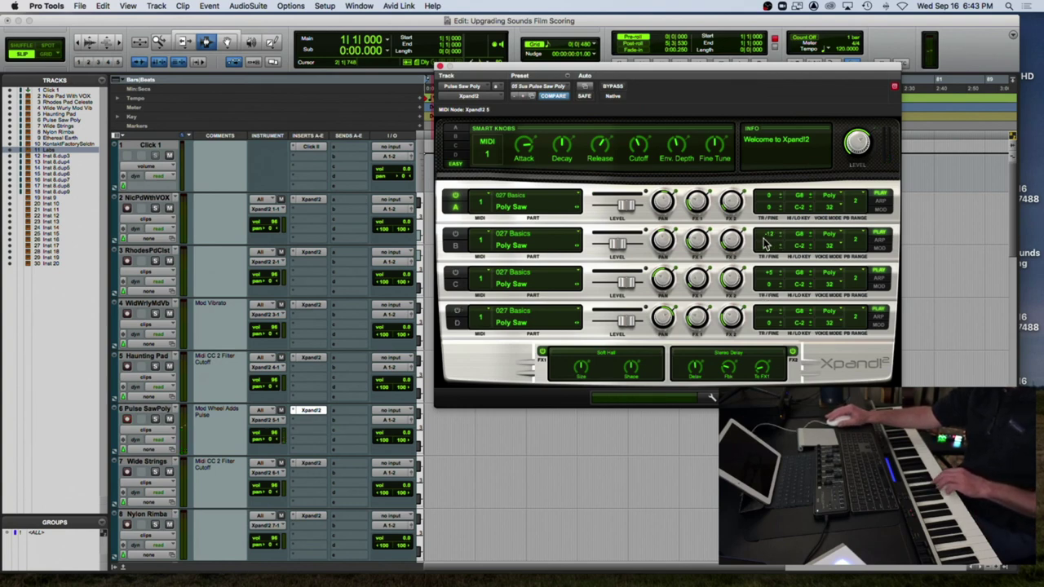
pyautogui.click(456, 237)
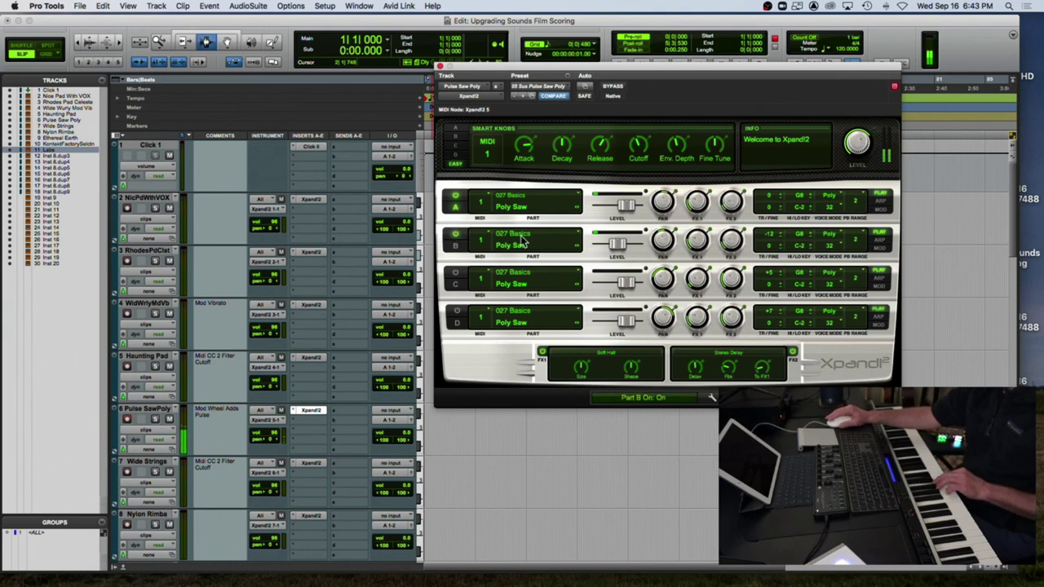
pyautogui.moveTo(620, 245)
pyautogui.mouseDown()
pyautogui.moveTo(602, 249)
pyautogui.moveTo(613, 246)
pyautogui.mouseUp()
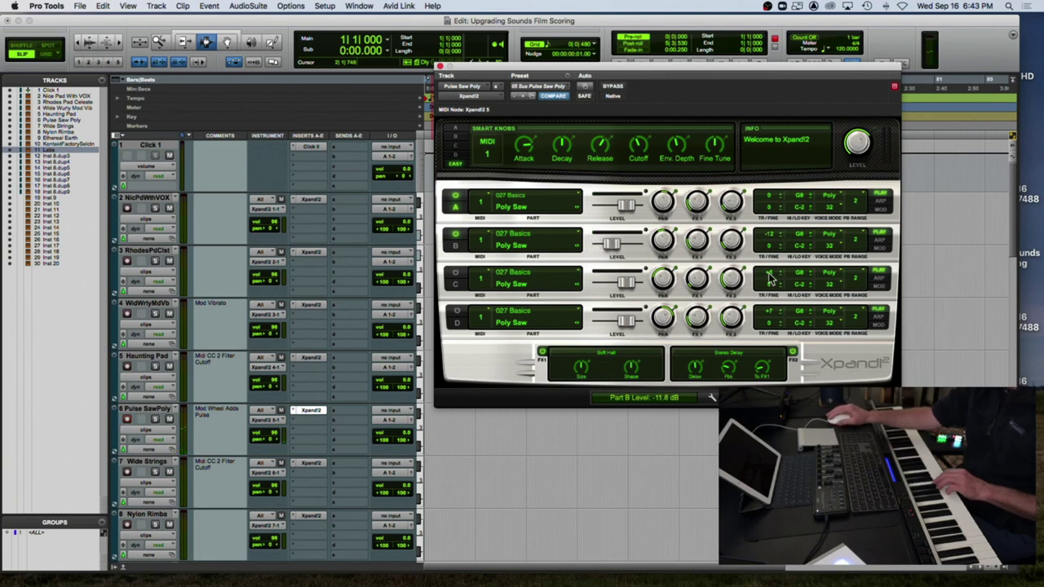
pyautogui.click(456, 274)
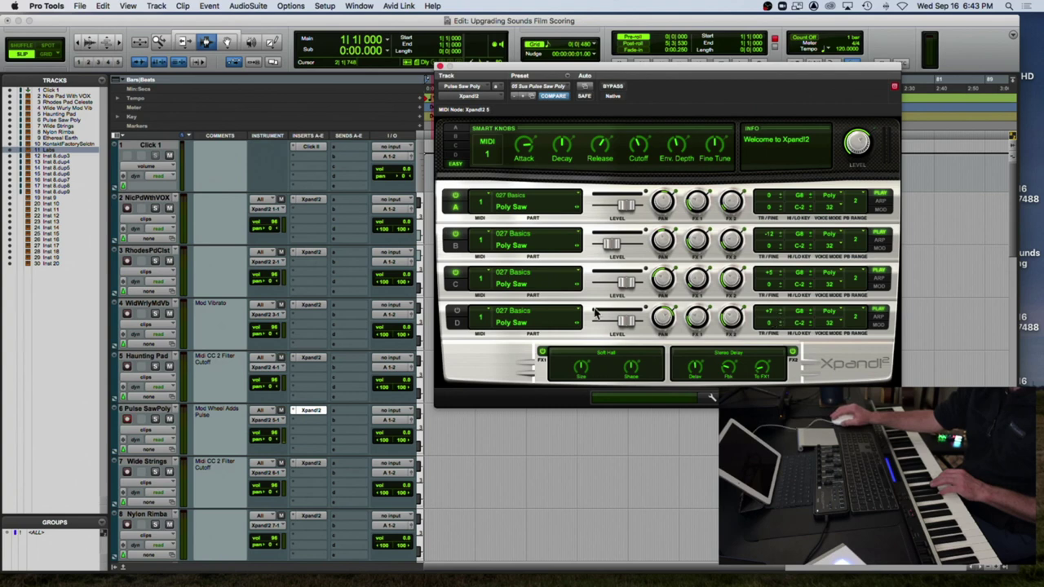
pyautogui.click(456, 314)
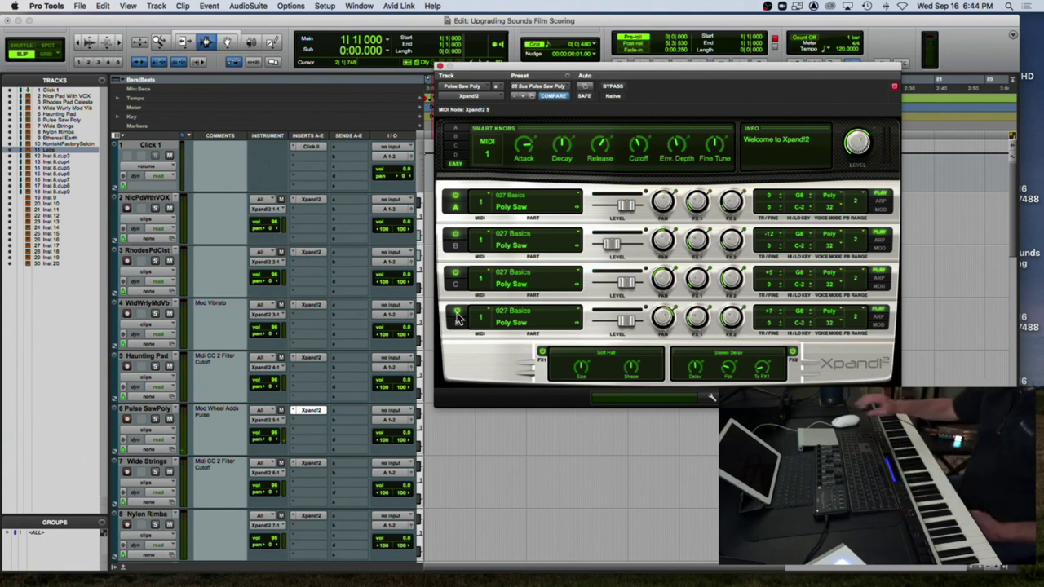
# Show the modulation settings of all four Poly Saw parts.
pyautogui.click(878, 211)
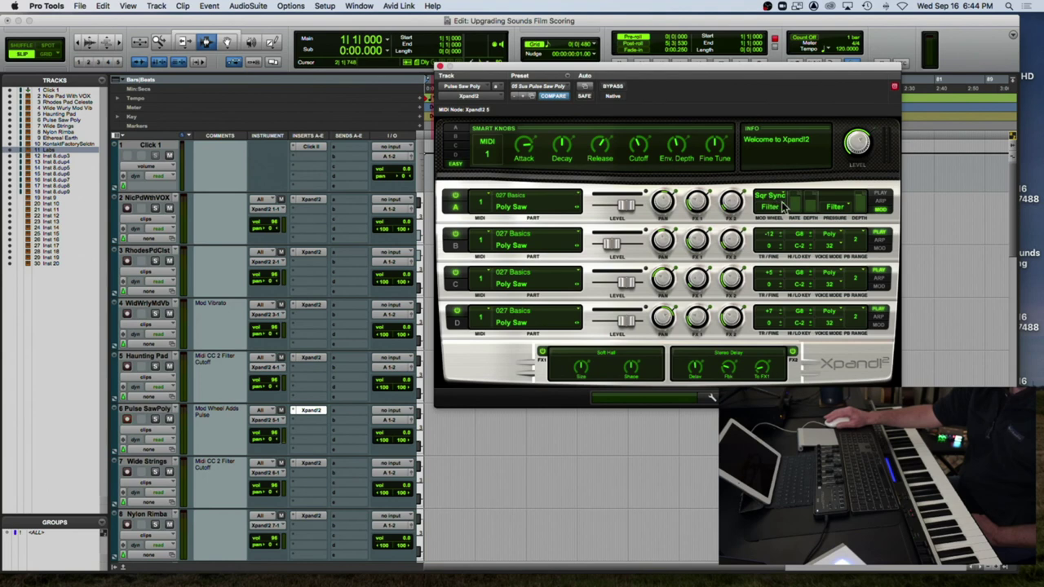
pyautogui.click(879, 249)
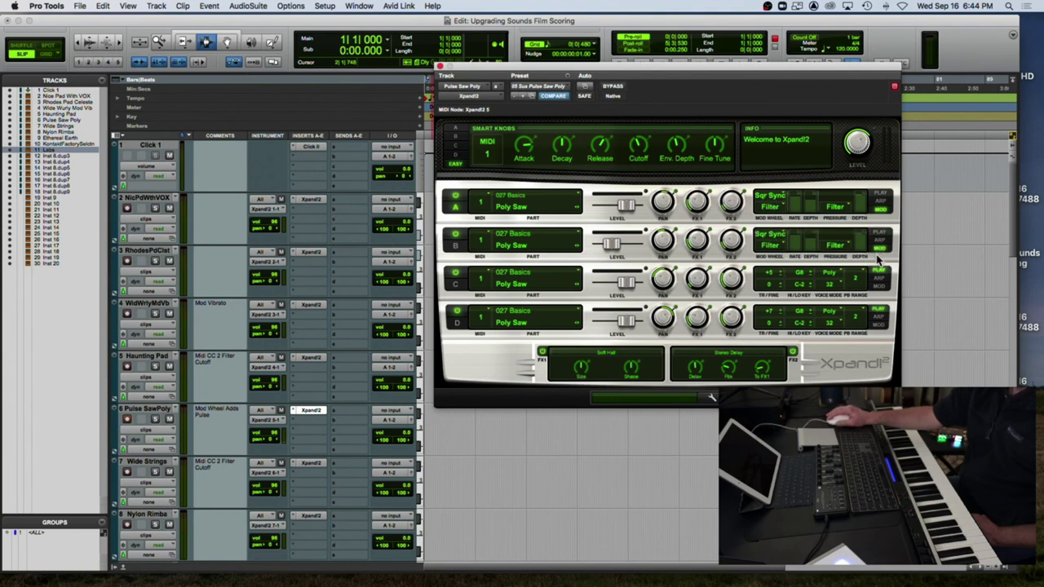
pyautogui.click(879, 287)
pyautogui.click(878, 325)
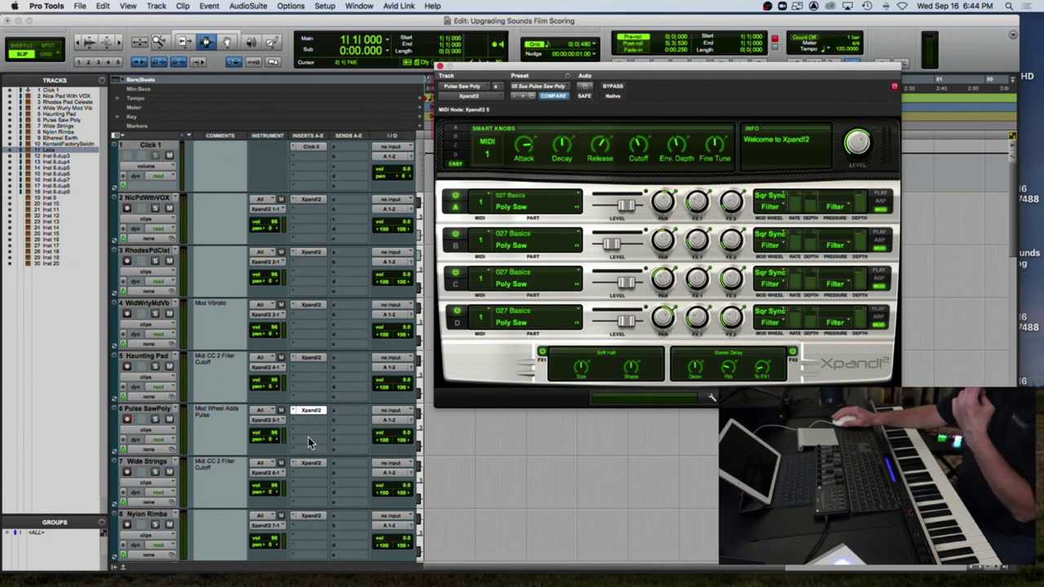
# Move record-arming to the Nylon Rimba track and open its Xpand!2 instrument.
pyautogui.hotkey('shift', 'r')
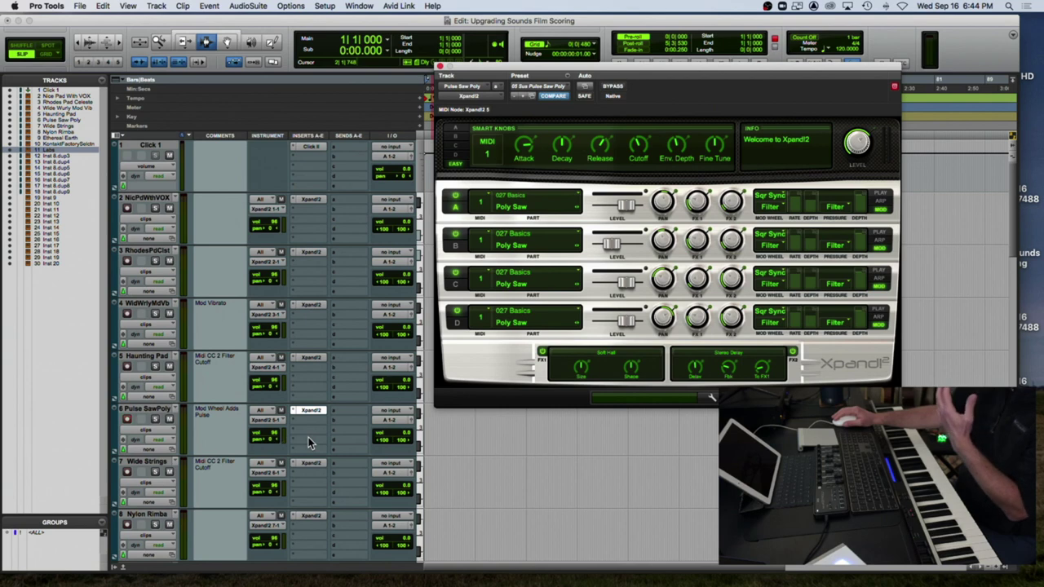
pyautogui.click(127, 524)
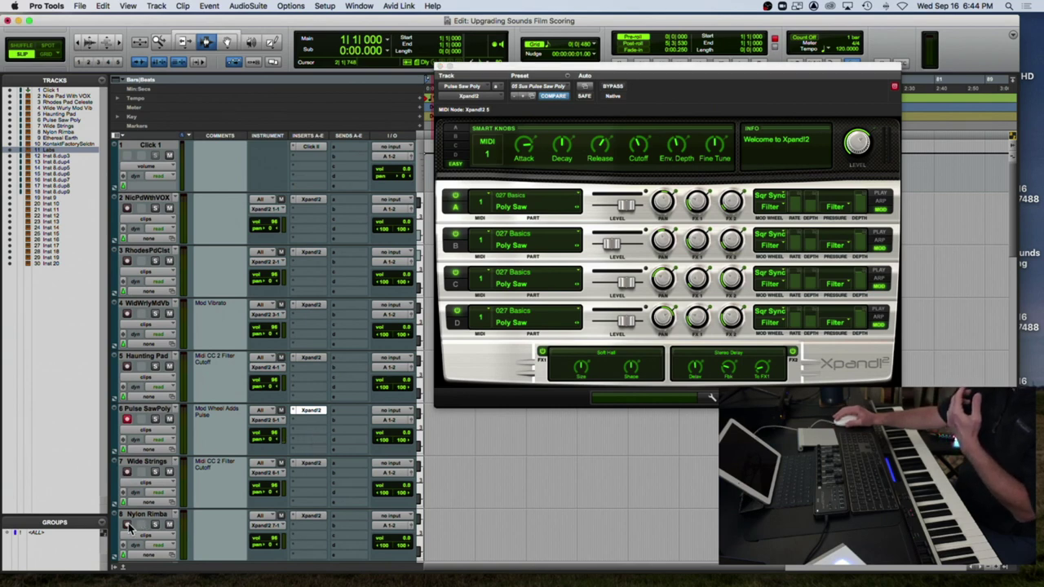
pyautogui.click(312, 517)
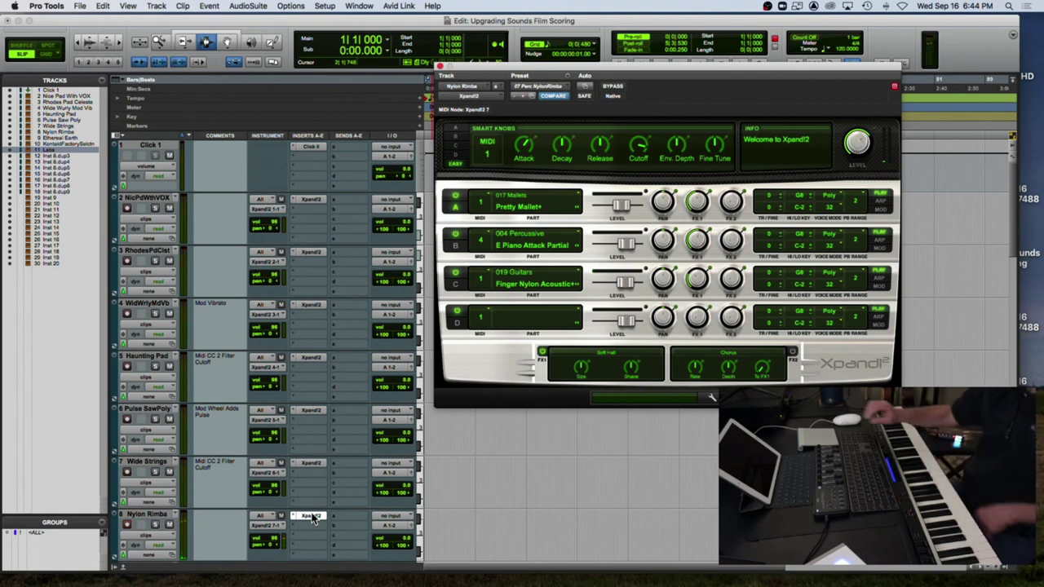
# Show the smart knobs of part A, Pretty Mallet, and isolate it by switching off parts B and C.
pyautogui.click(455, 208)
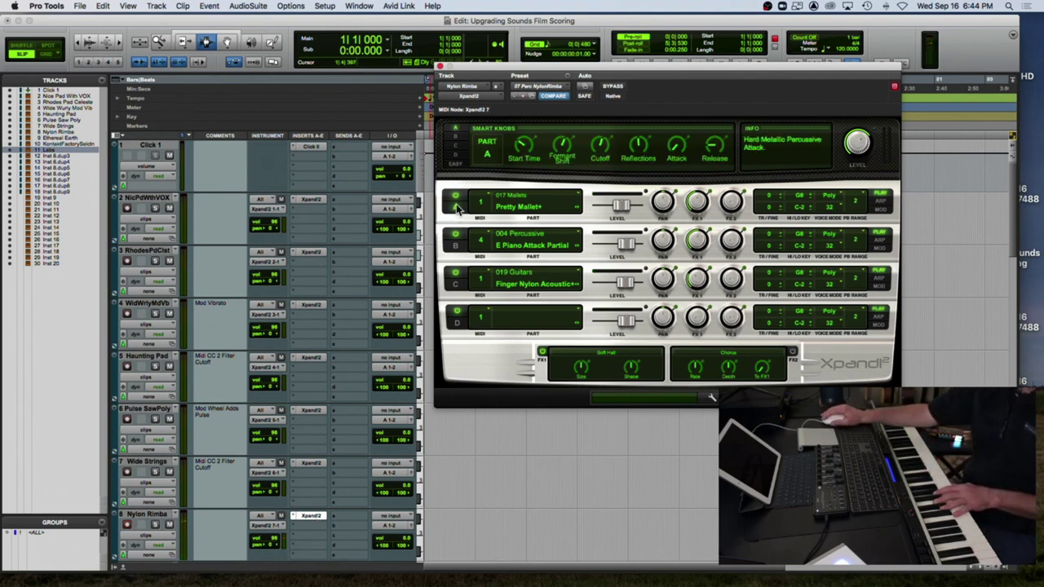
pyautogui.click(455, 235)
pyautogui.click(455, 274)
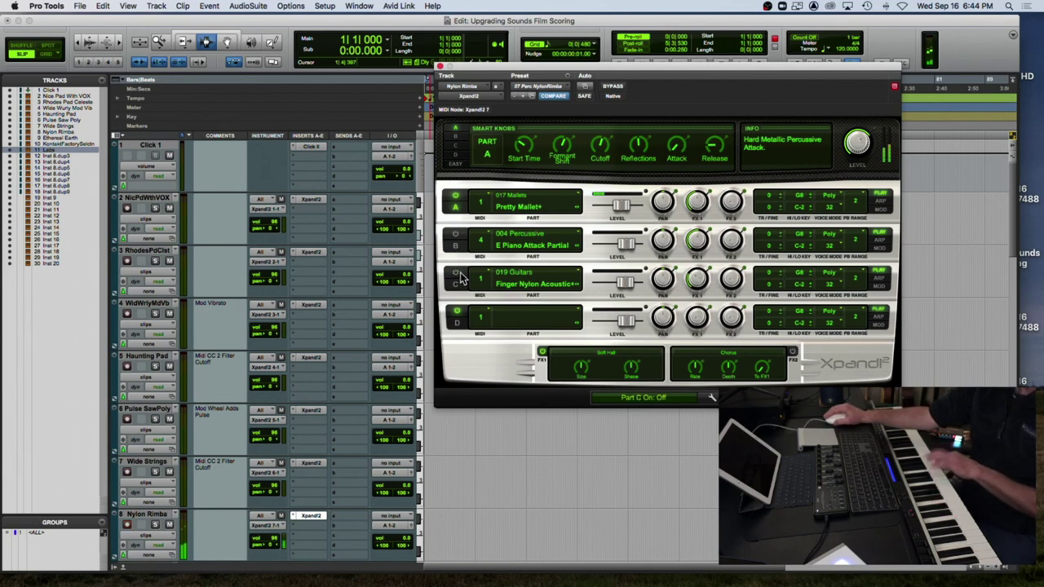
# Isolate part B, E Piano Attack Partial, in place of part A and set its level to +2.3 dB.
pyautogui.click(456, 236)
pyautogui.click(456, 201)
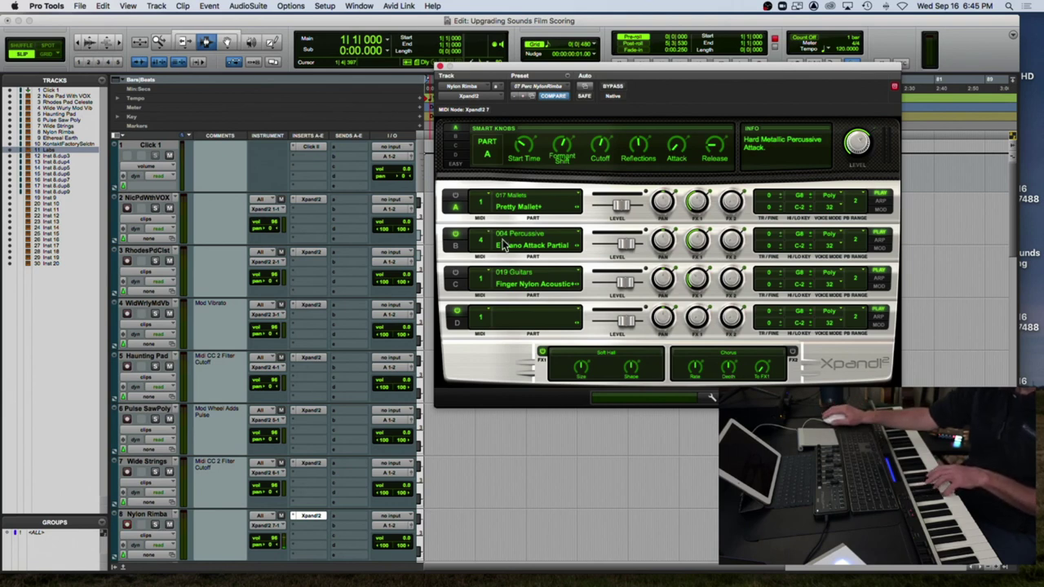
pyautogui.moveTo(637, 247)
pyautogui.mouseDown()
pyautogui.moveTo(620, 247)
pyautogui.moveTo(632, 249)
pyautogui.mouseUp()
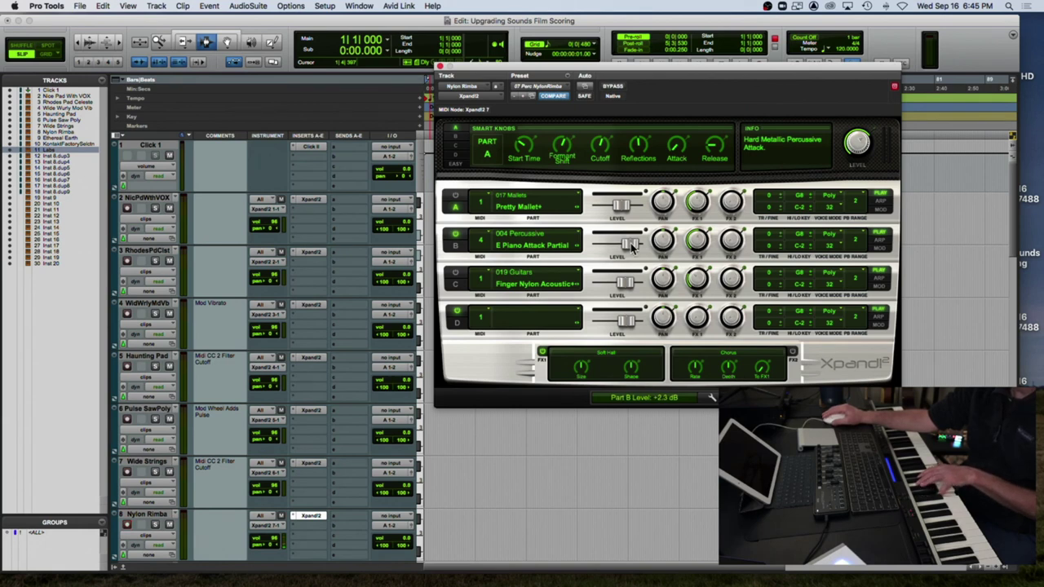
# Switch parts C and A back on and set the MIDI channel of part B, E Piano Attack Partial, to 1.
pyautogui.click(458, 248)
pyautogui.click(457, 275)
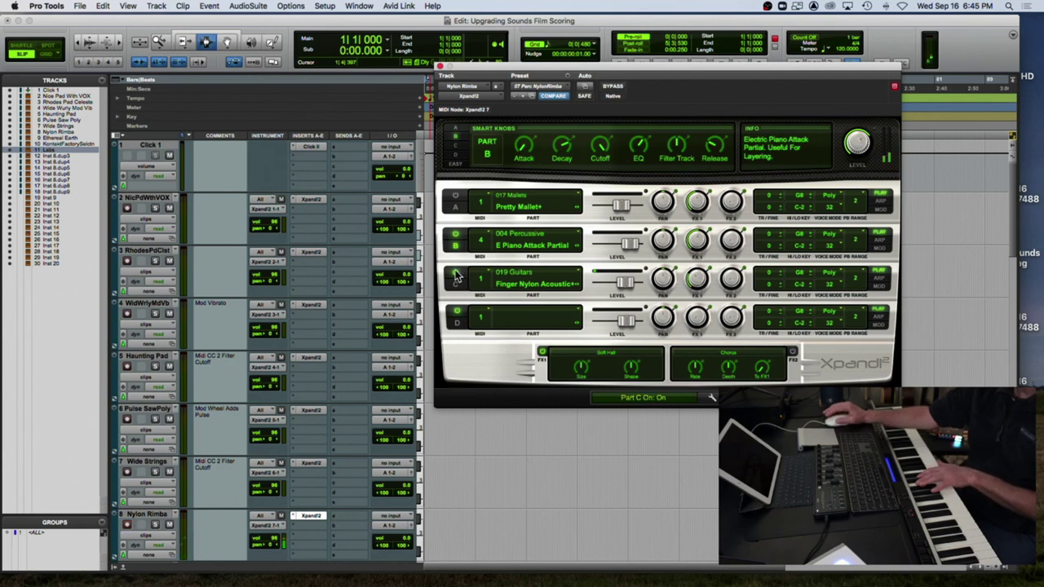
pyautogui.click(455, 198)
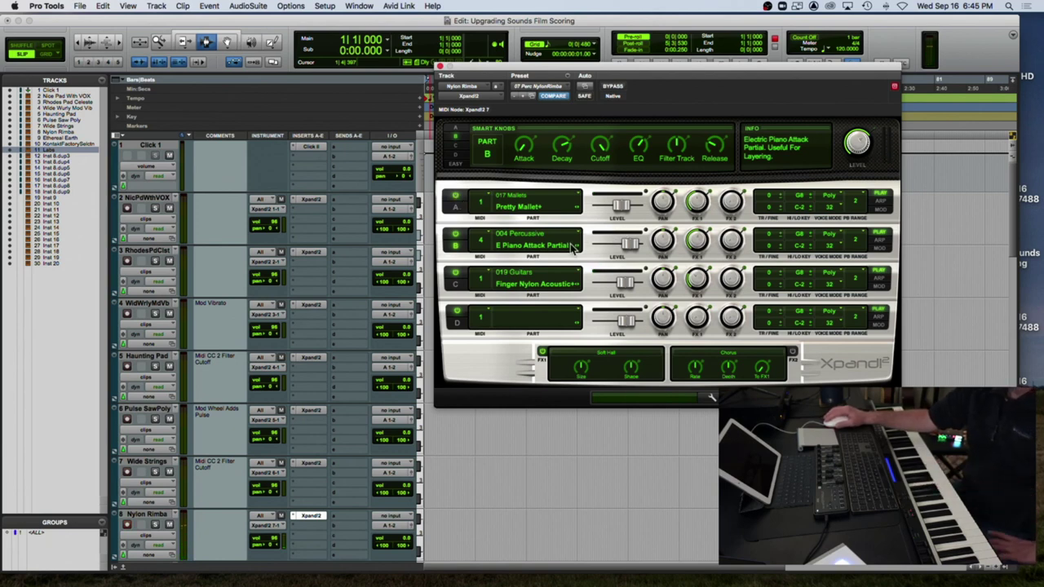
pyautogui.click(481, 243)
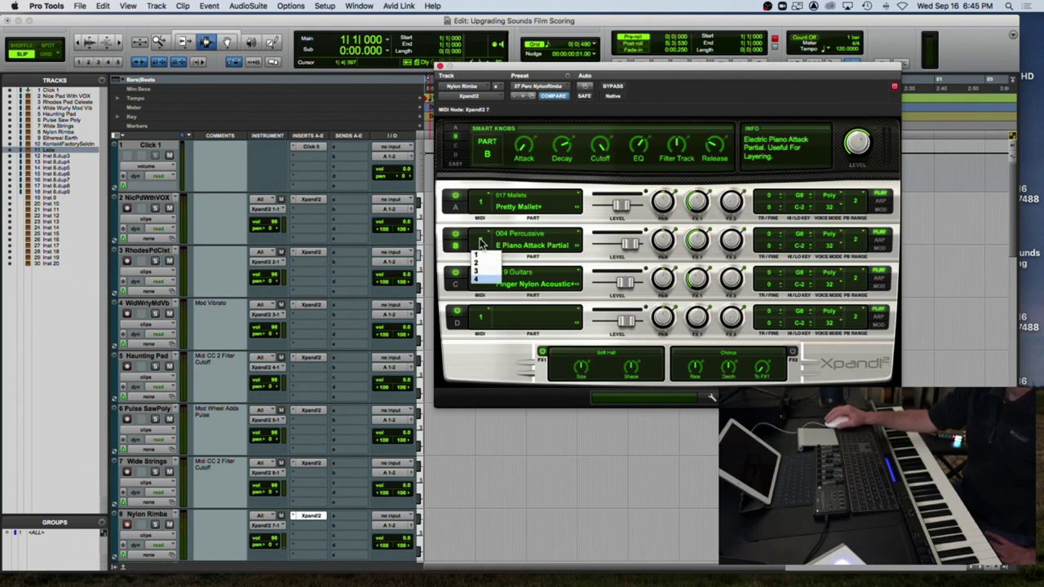
pyautogui.click(483, 246)
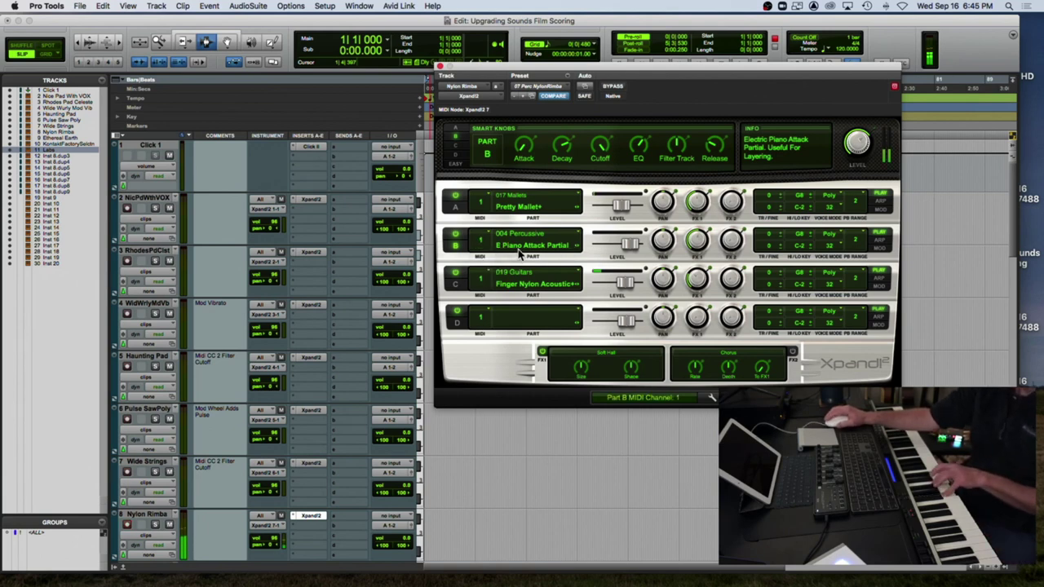
# Switch off parts C and A and raise the E Piano Attack Partial level to +5.3 dB.
pyautogui.click(455, 277)
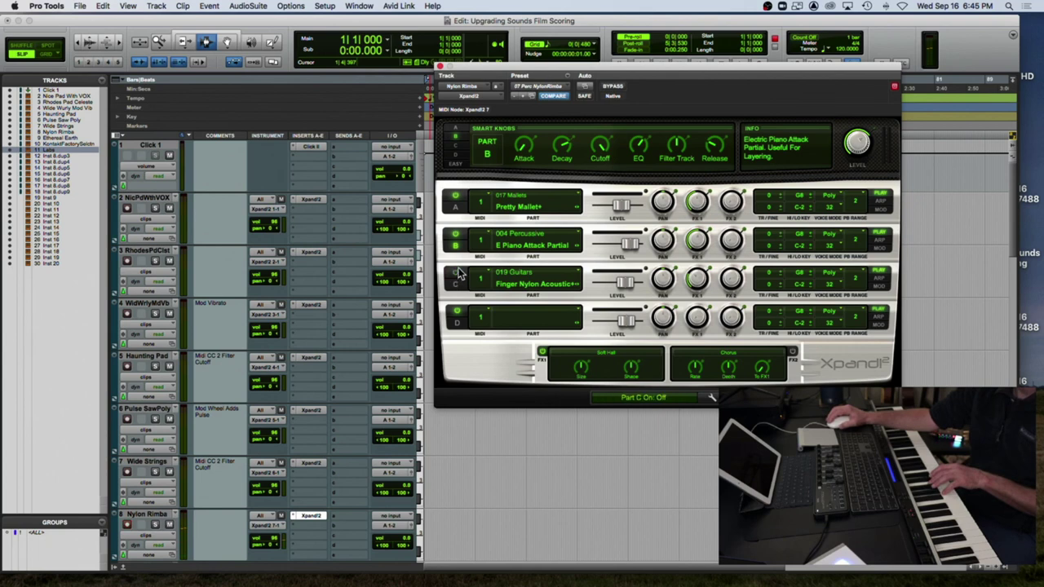
pyautogui.click(455, 197)
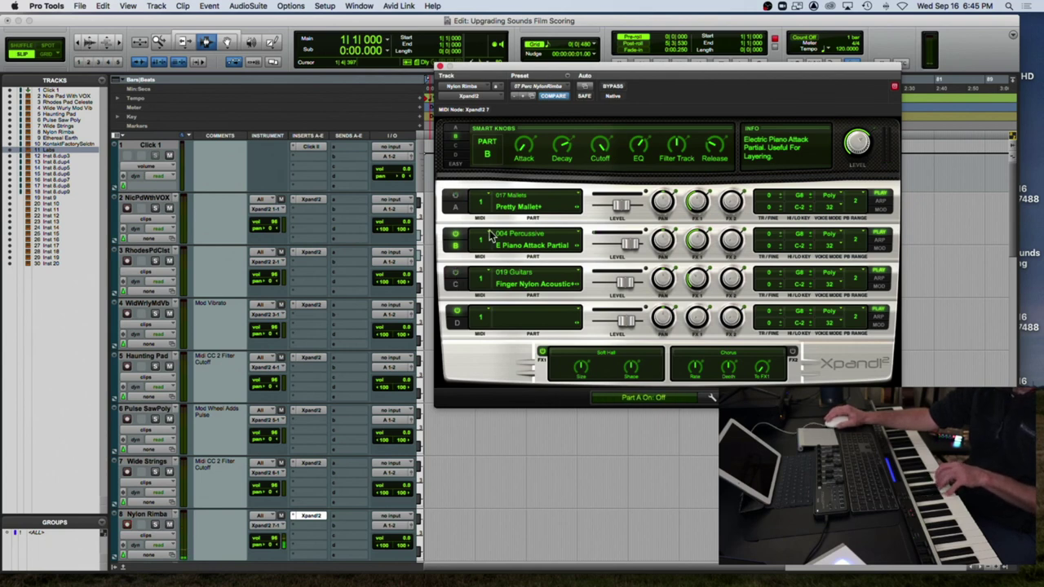
pyautogui.moveTo(633, 244); pyautogui.dragTo(640, 251)
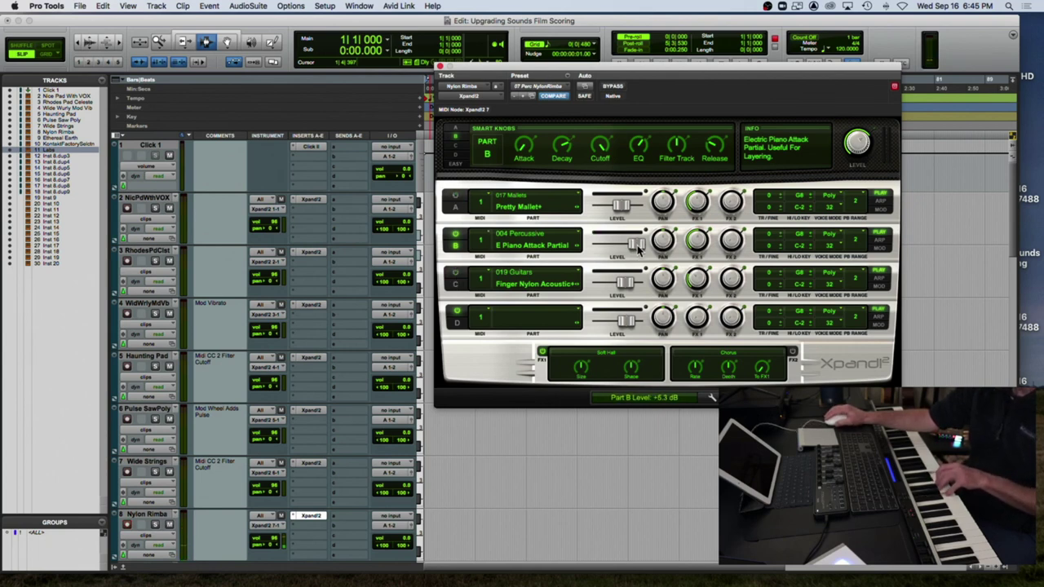
# Switch the Pretty Mallet and Finger Nylon Acoustic parts back on and close the Nylon Rimba instrument window.
pyautogui.click(456, 200)
pyautogui.click(456, 273)
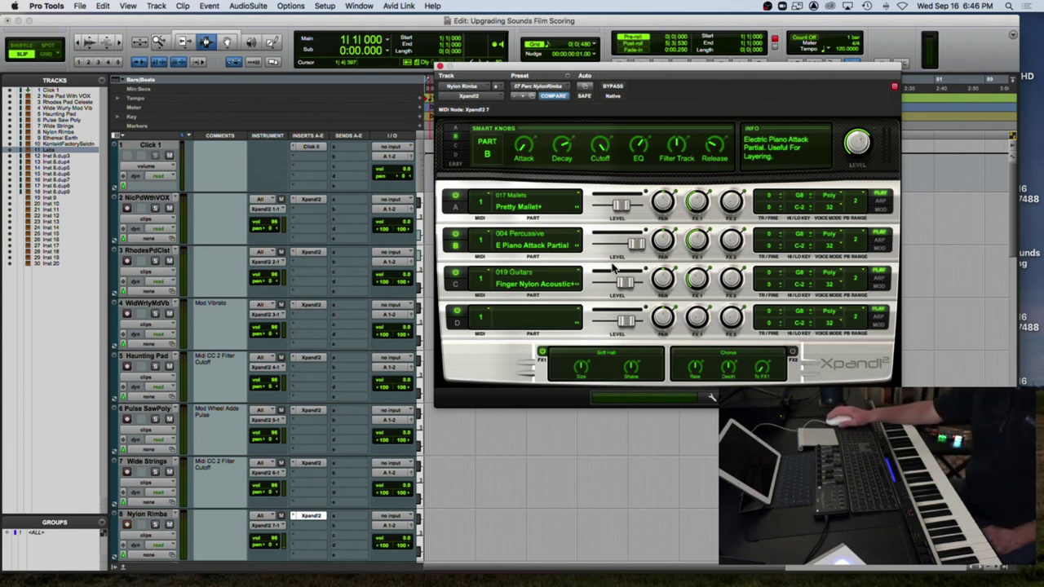
pyautogui.click(441, 67)
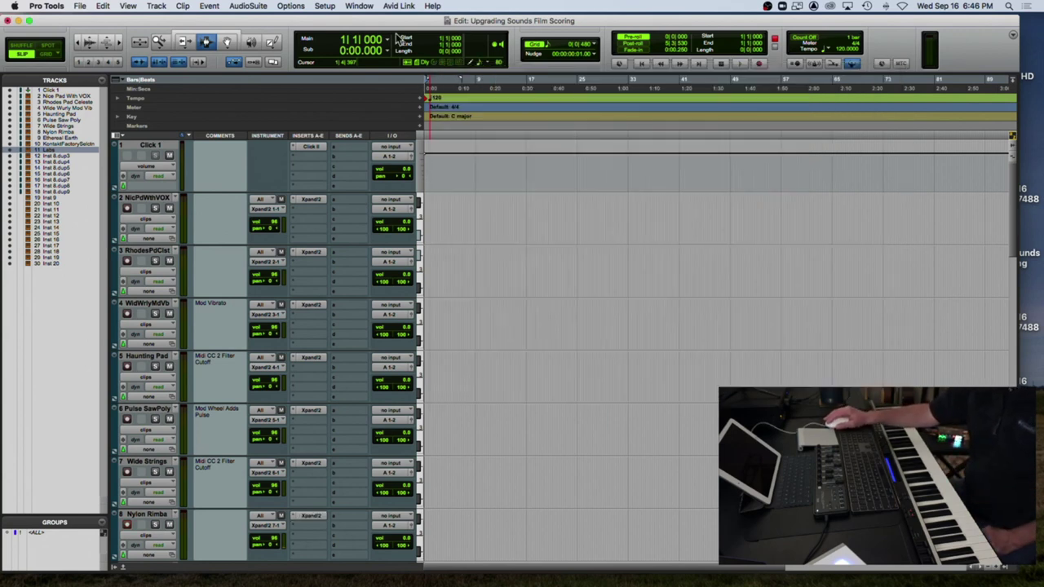